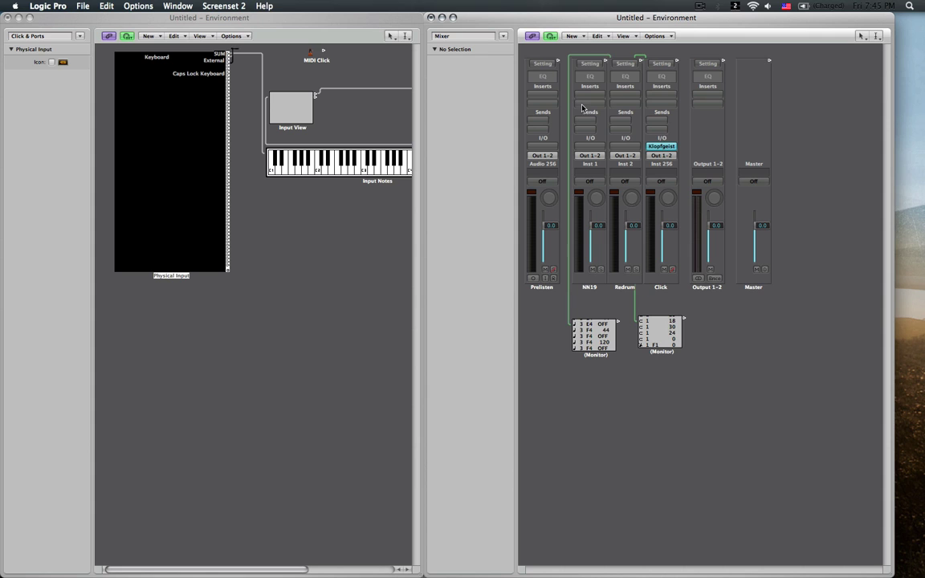
Create a new internal ReWire object and place it below the Monitors
{"action": "left_click", "coordinate": [576, 36]}
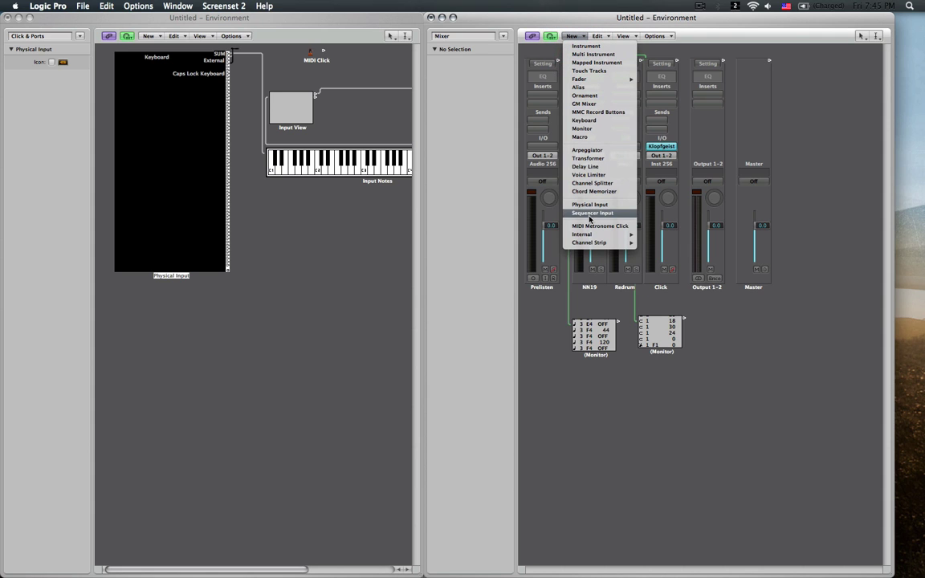
{"action": "mouse_move", "coordinate": [599, 235]}
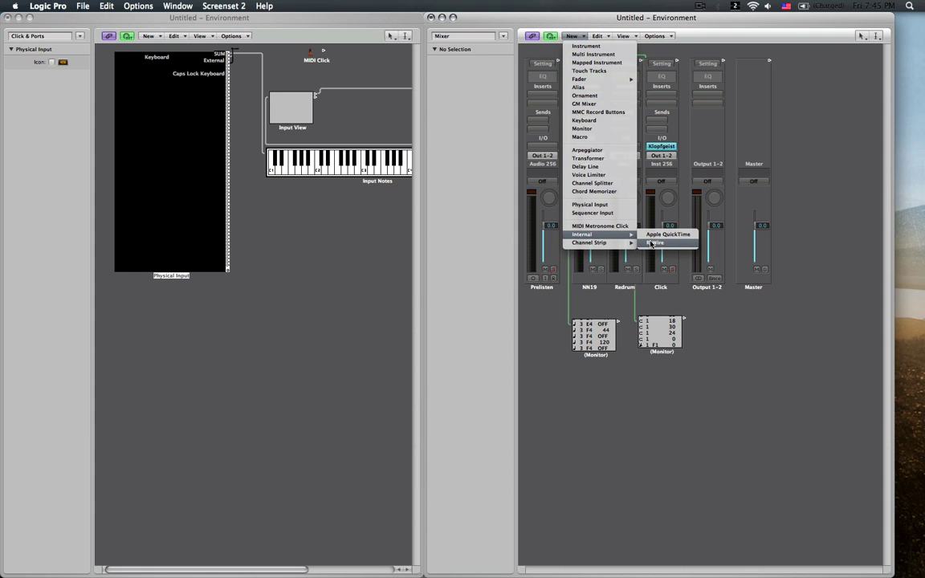
{"action": "left_click", "coordinate": [652, 242]}
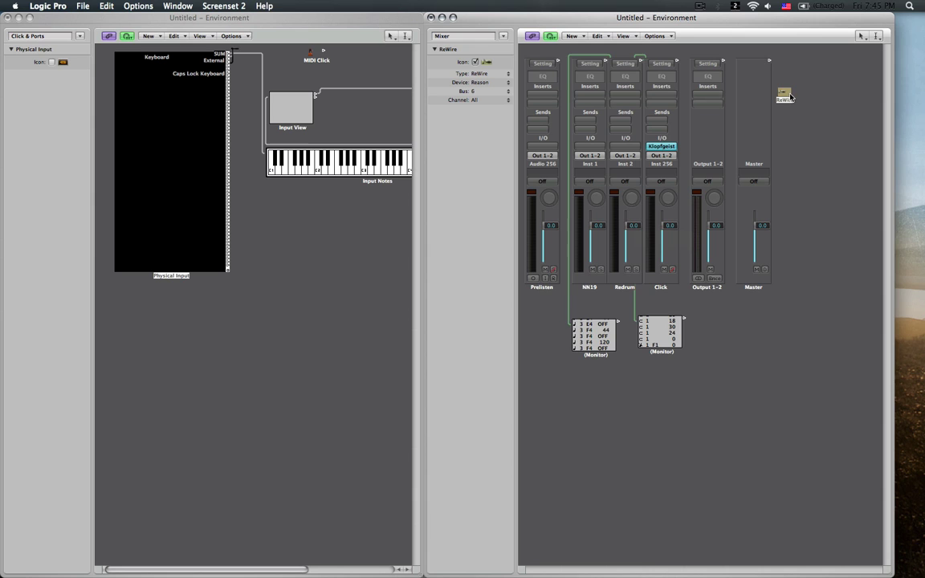
{"action": "left_click_drag", "start_coordinate": [784, 94], "coordinate": [595, 387]}
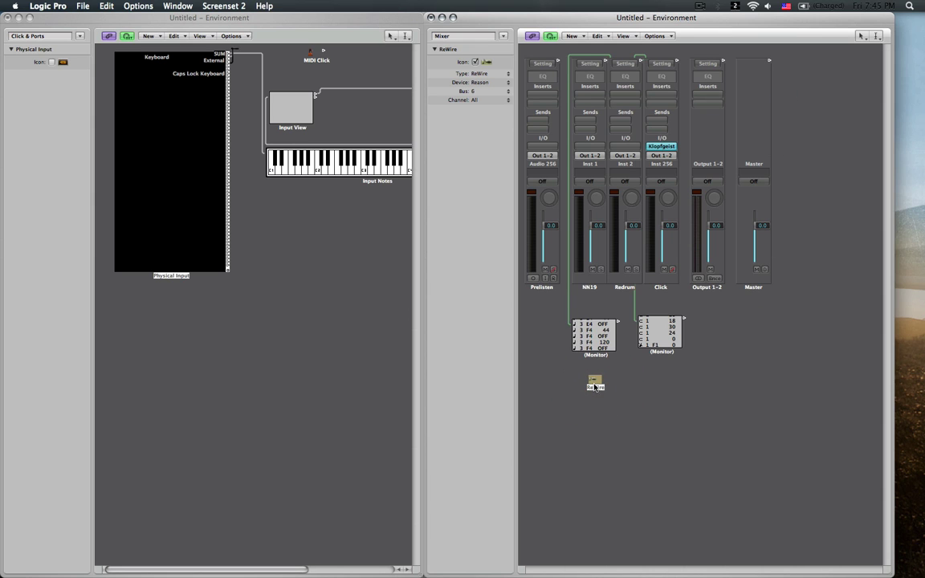
{"action": "left_click", "coordinate": [594, 386]}
{"action": "double_click", "coordinate": [596, 388]}
{"action": "left_click", "coordinate": [595, 377]}
Rename the ReWire object NN19 in the Inspector and start a cable from the left Monitor's output
{"action": "left_click_drag", "start_coordinate": [514, 151], "coordinate": [418, 156]}
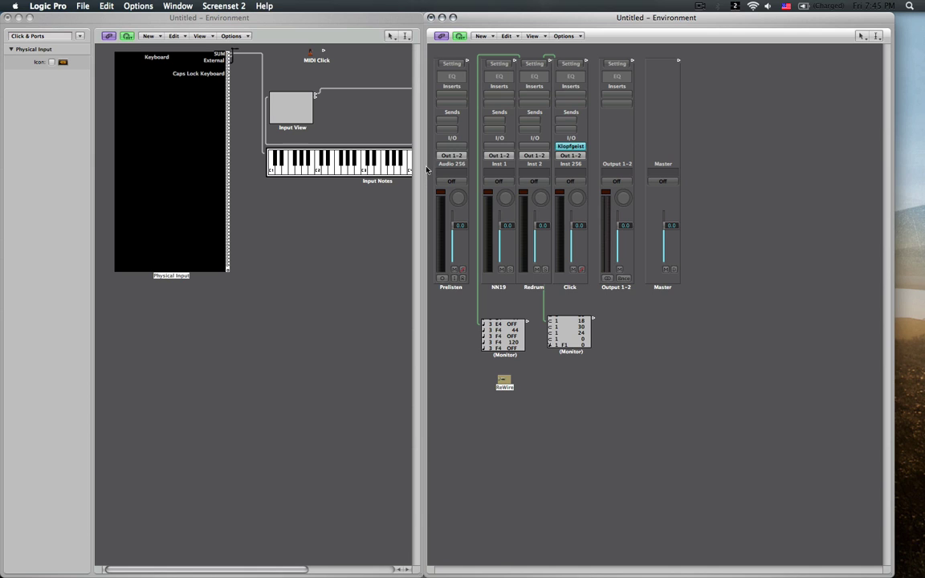
{"action": "left_click", "coordinate": [425, 166]}
{"action": "left_click_drag", "start_coordinate": [425, 166], "coordinate": [473, 149]}
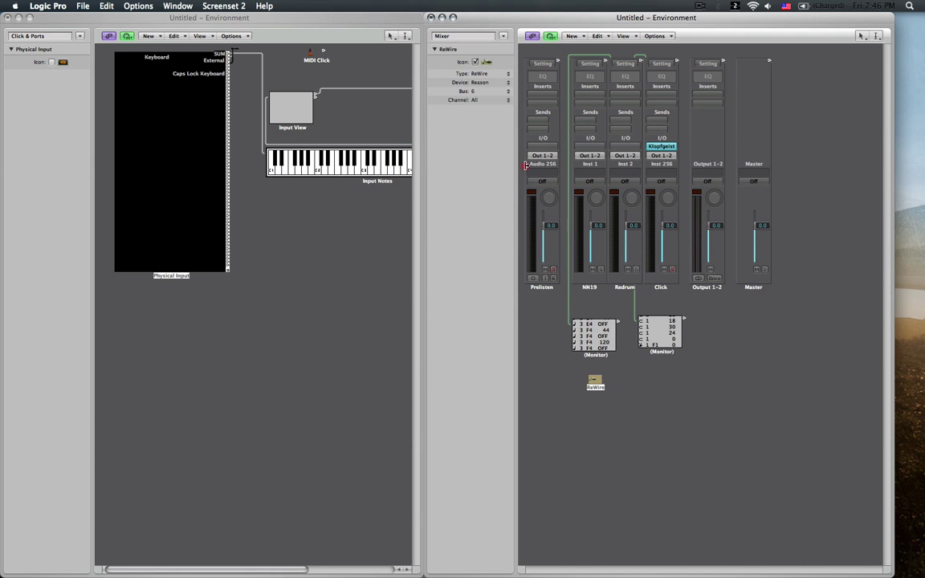
{"action": "left_click", "coordinate": [447, 50]}
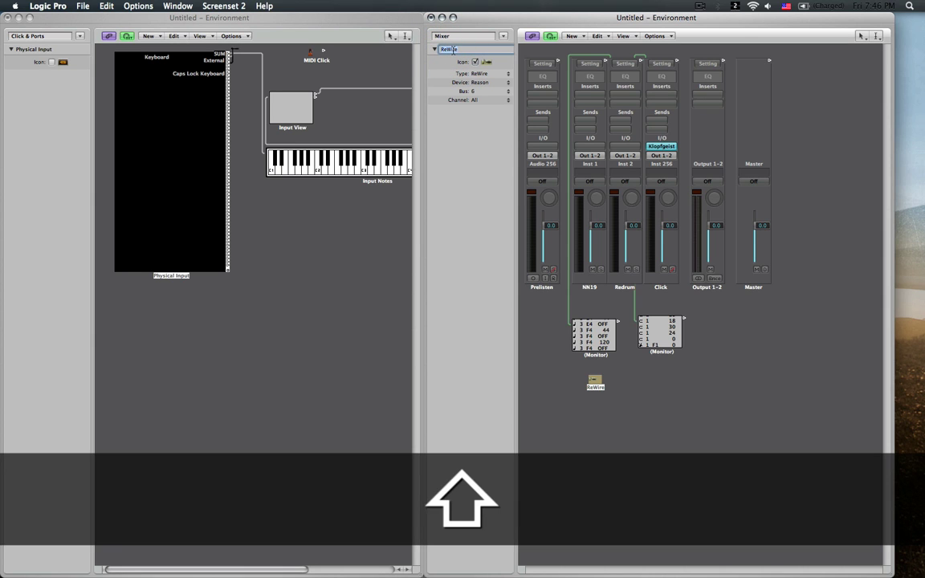
{"action": "type", "text": "NN19"}
{"action": "key", "text": "Return"}
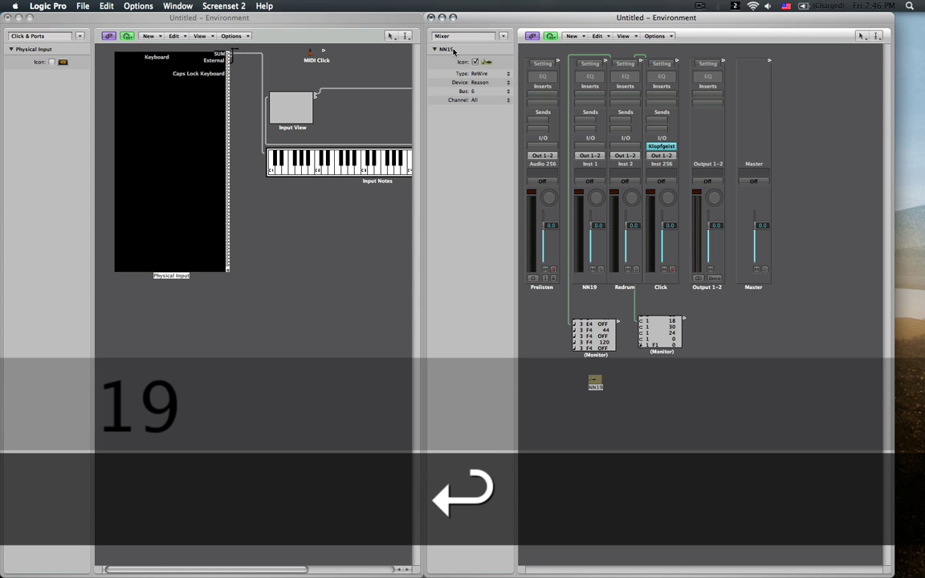
{"action": "left_click", "coordinate": [628, 397]}
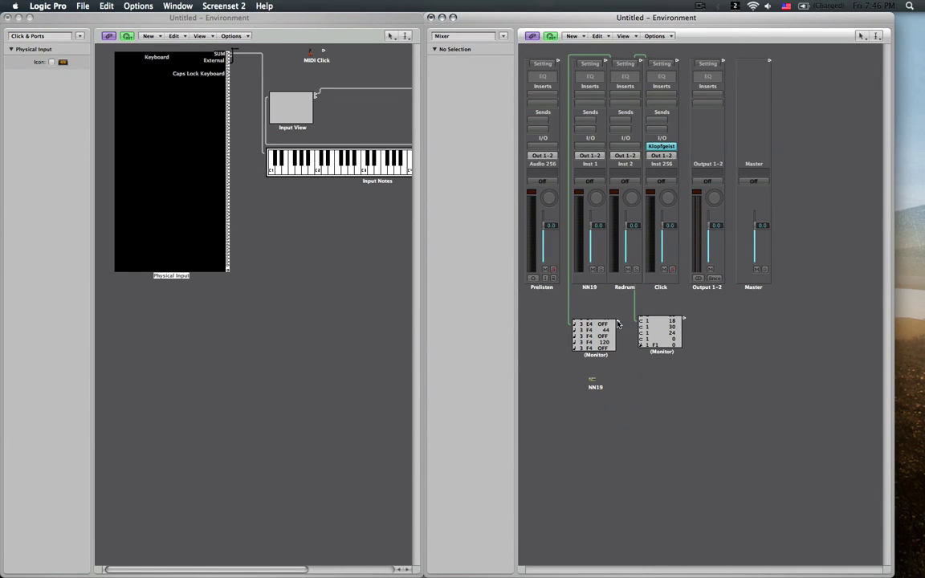
{"action": "left_click_drag", "start_coordinate": [619, 321], "coordinate": [598, 384]}
Finish the cable into NN19 and add a second ReWire object below the second Monitor
{"action": "left_click", "coordinate": [629, 378]}
{"action": "left_click", "coordinate": [694, 375]}
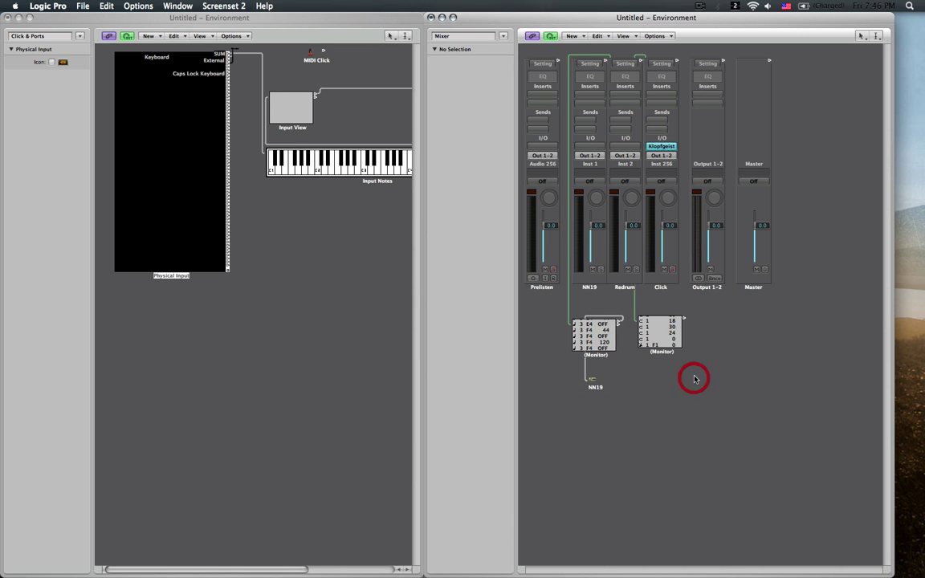
{"action": "left_click", "coordinate": [580, 37]}
{"action": "mouse_move", "coordinate": [616, 236]}
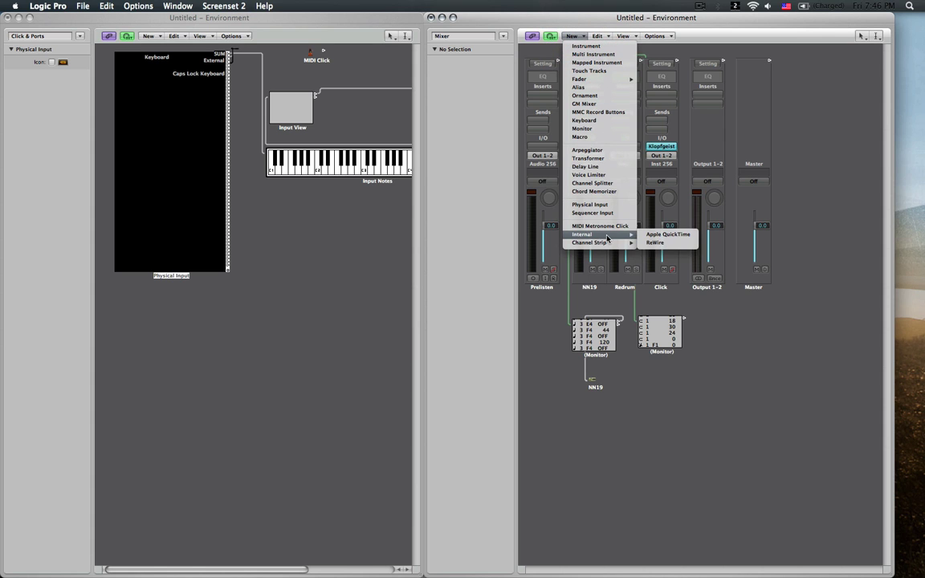
{"action": "left_click", "coordinate": [655, 242]}
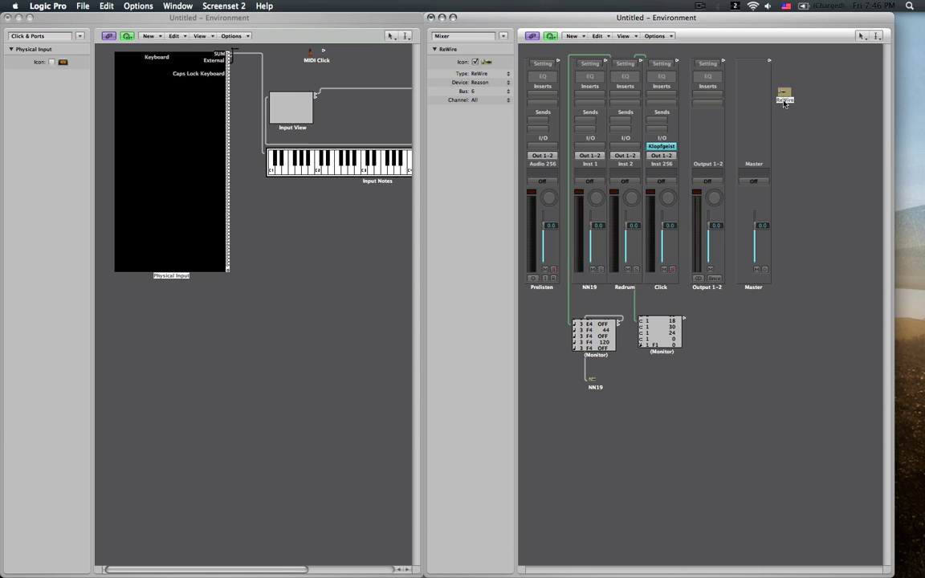
{"action": "left_click_drag", "start_coordinate": [785, 102], "coordinate": [659, 379]}
Rename the new object Redrum and cable the second Monitor's output into it
{"action": "left_click", "coordinate": [444, 50]}
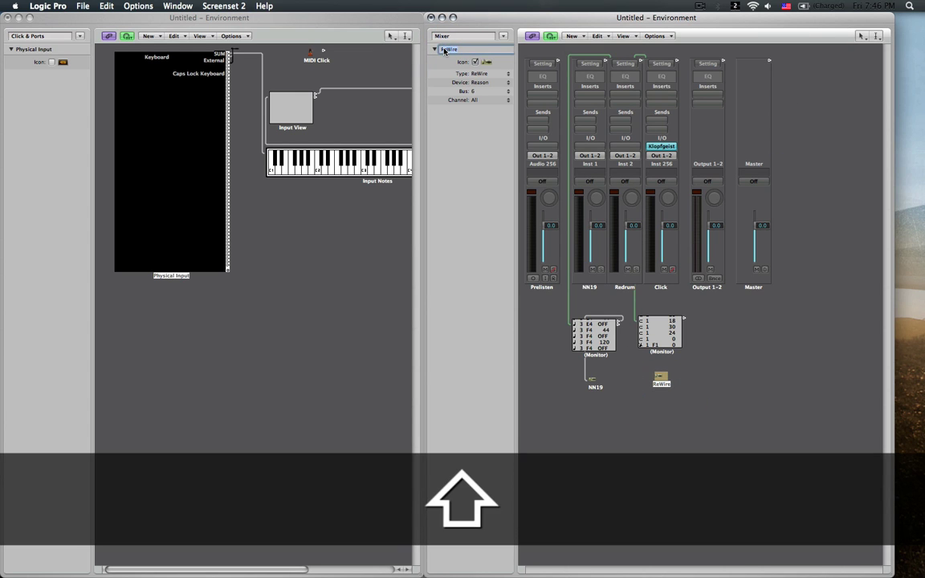
{"action": "type", "text": "Redrum"}
{"action": "key", "text": "Return"}
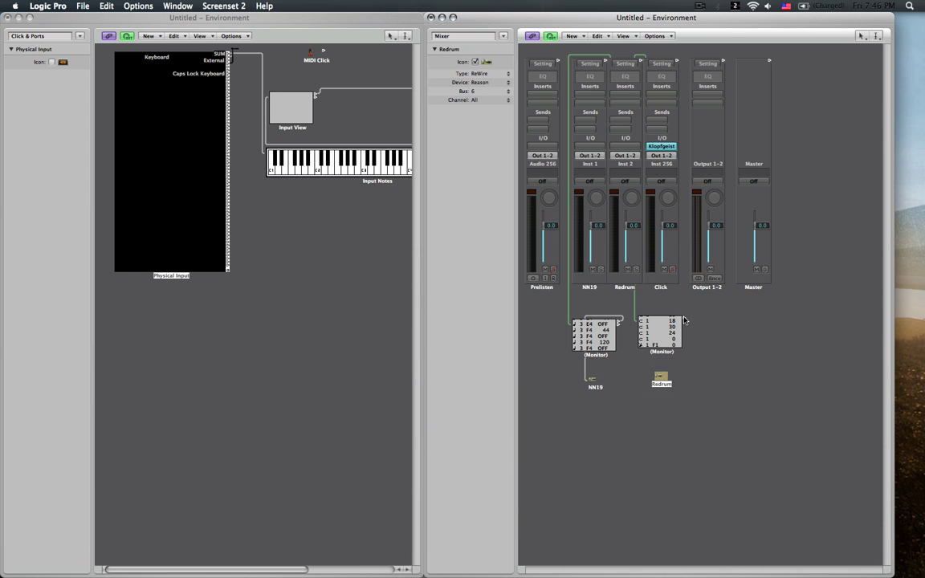
{"action": "left_click_drag", "start_coordinate": [684, 320], "coordinate": [662, 377]}
Check the NN19 object's Inspector settings, then switch to the Reason rack with Cmd-Tab
{"action": "left_click", "coordinate": [650, 436]}
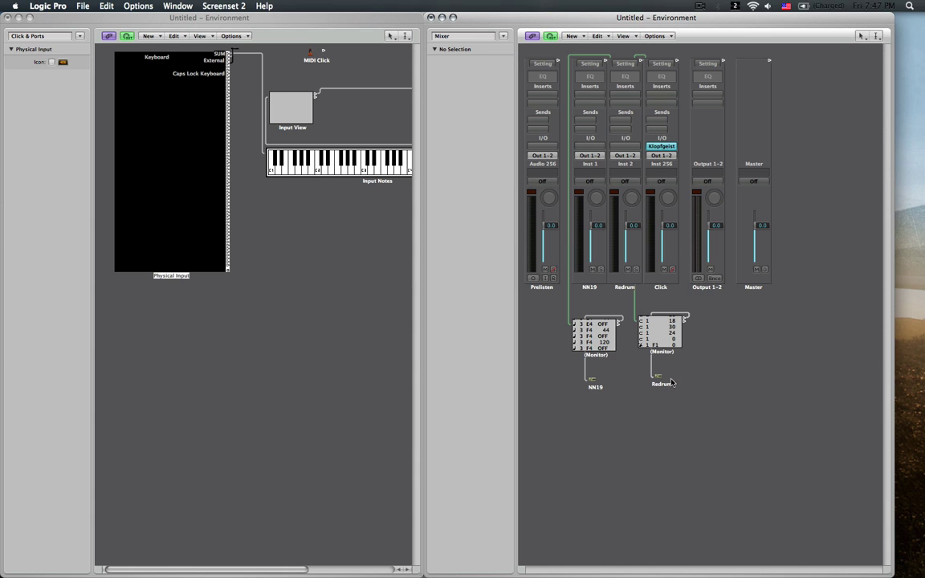
{"action": "left_click", "coordinate": [594, 383]}
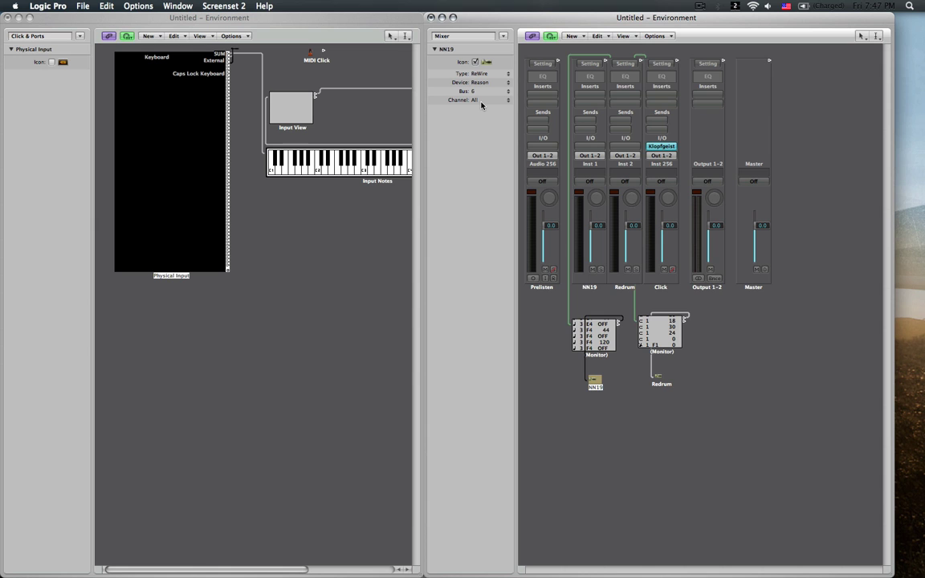
{"action": "key", "text": "super+Tab"}
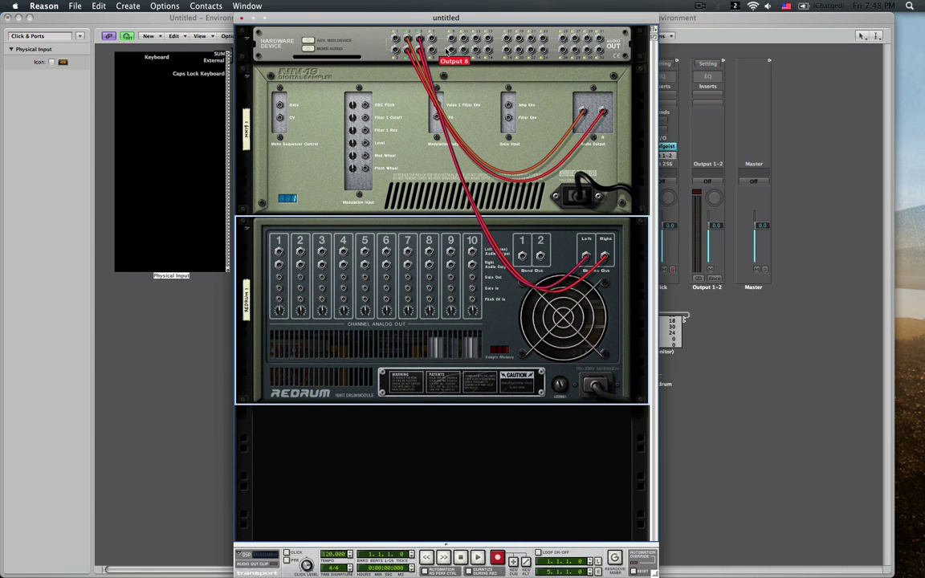
Review the NN19 and Redrum hardware-output cabling in Reason, then return to Logic Pro
{"action": "key", "text": "super+Tab"}
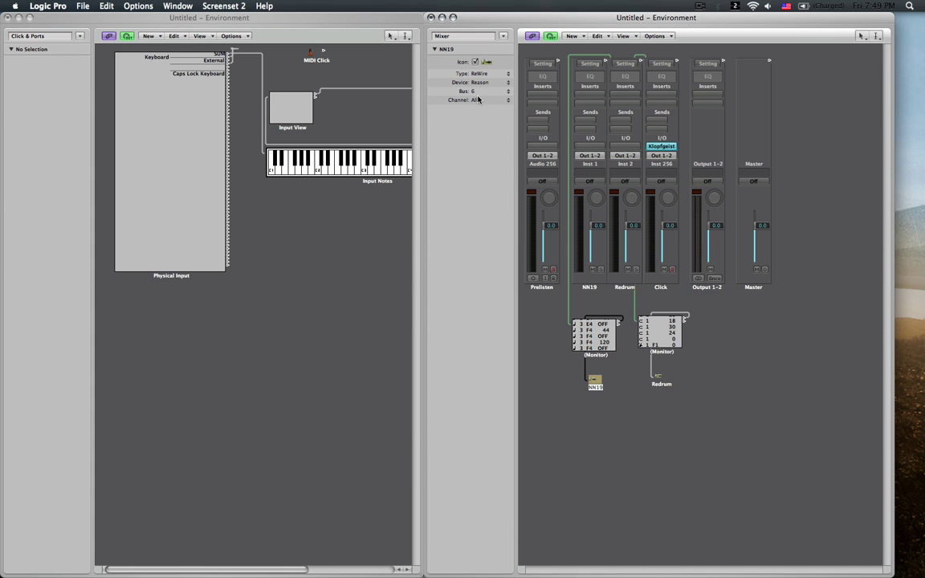
{"action": "left_click", "coordinate": [479, 99]}
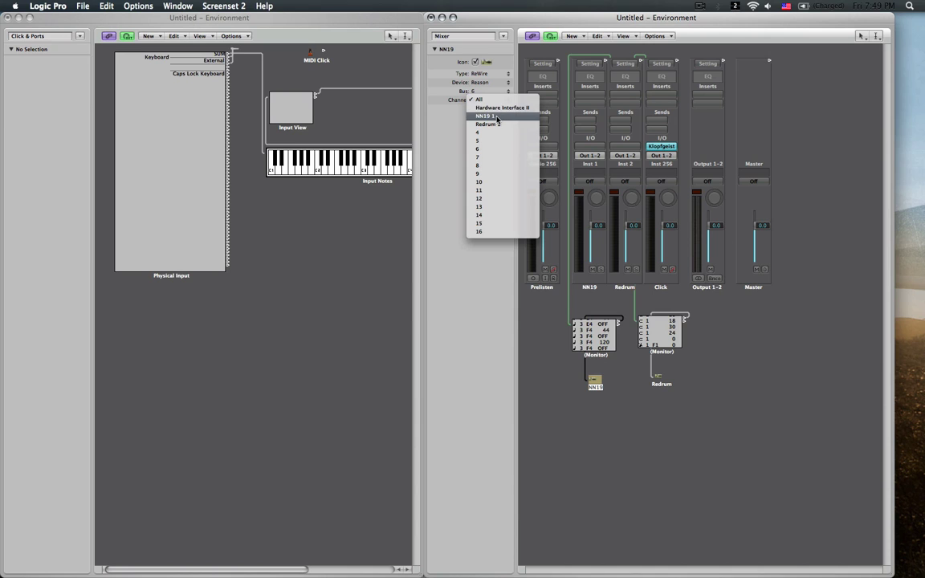
{"action": "left_click", "coordinate": [498, 125]}
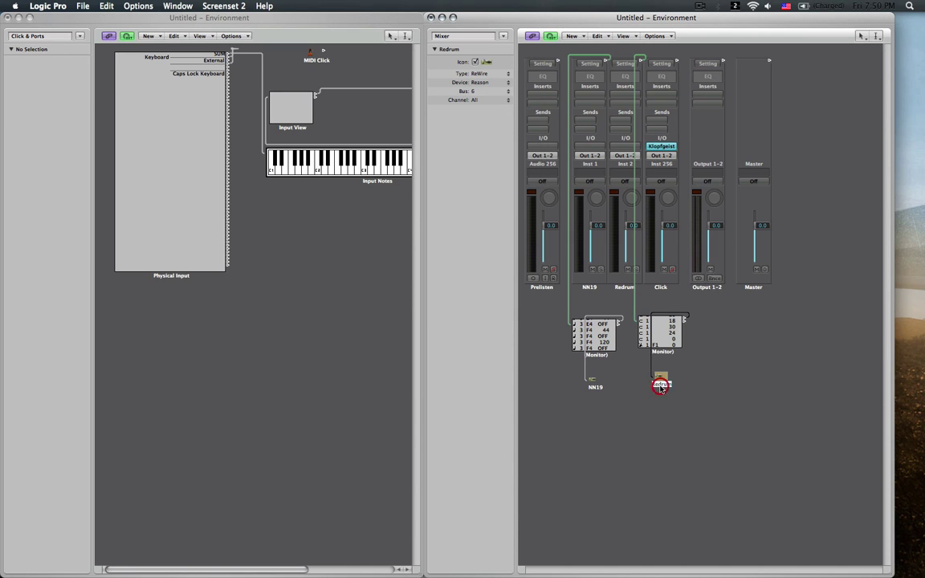
{"action": "left_click", "coordinate": [473, 101]}
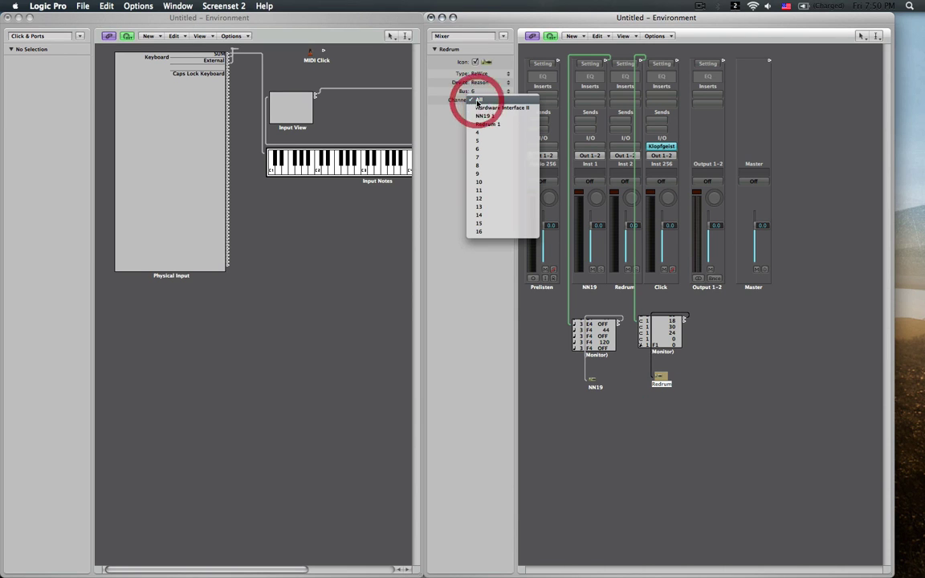
{"action": "left_click", "coordinate": [491, 124]}
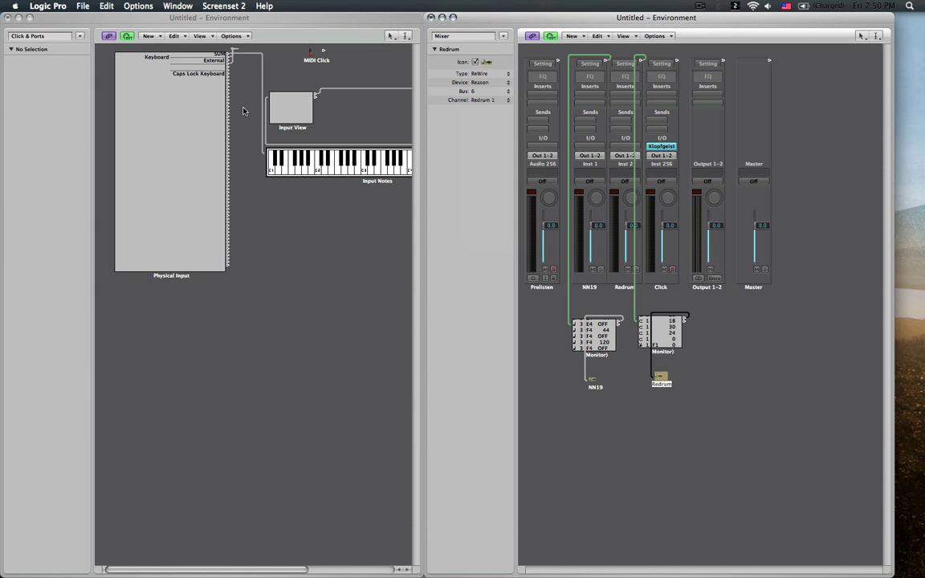
Recall Screenset 1 (Arrange) and show the Mixer with the NN19 and Redrum strips
{"action": "key", "text": "1"}
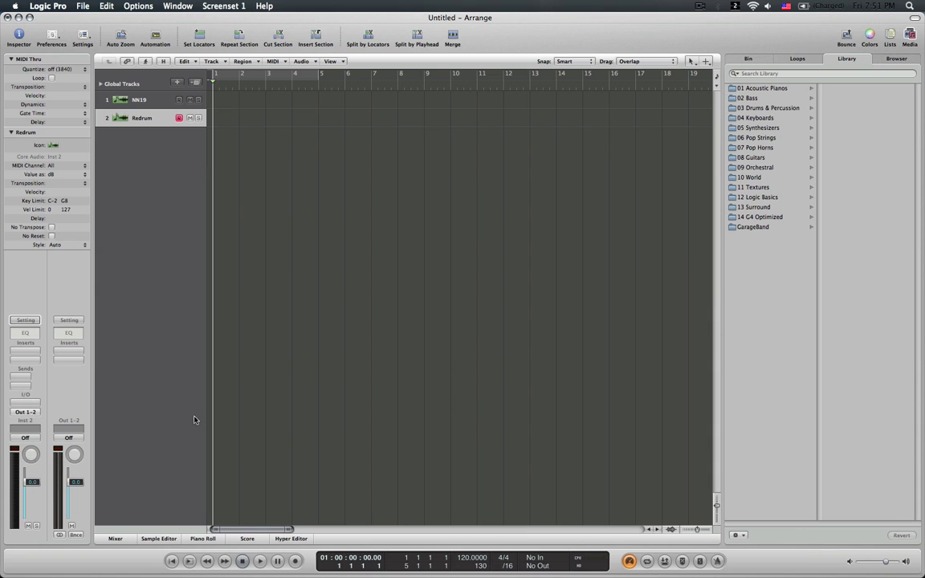
{"action": "left_click", "coordinate": [116, 539]}
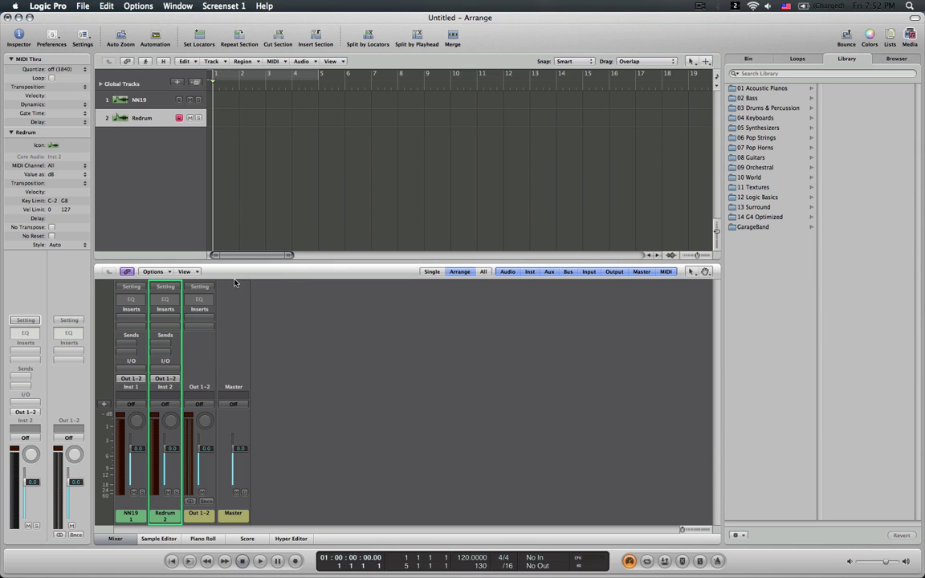
Create a stereo auxiliary channel strip fed from Reason RW:Cha 3/4
{"action": "left_click", "coordinate": [154, 272]}
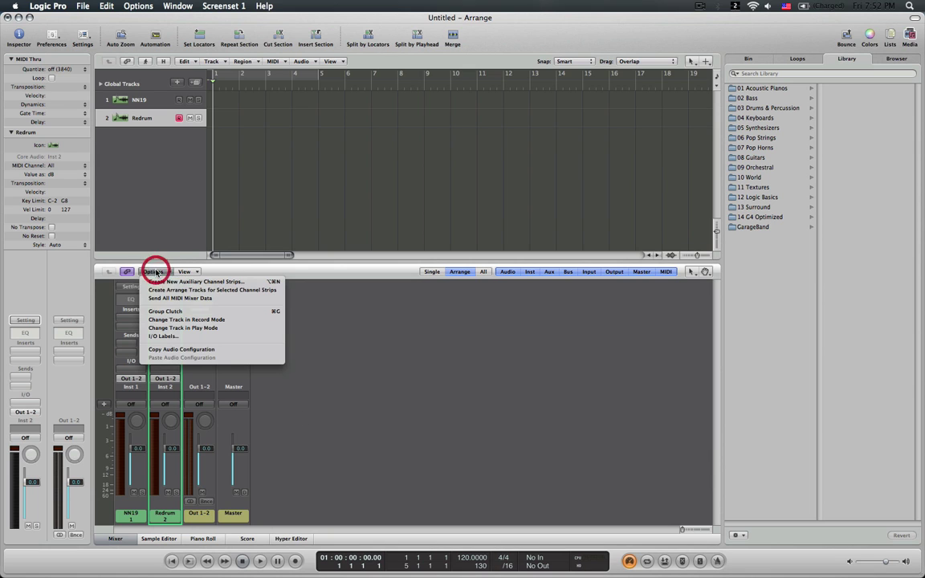
{"action": "left_click", "coordinate": [183, 283]}
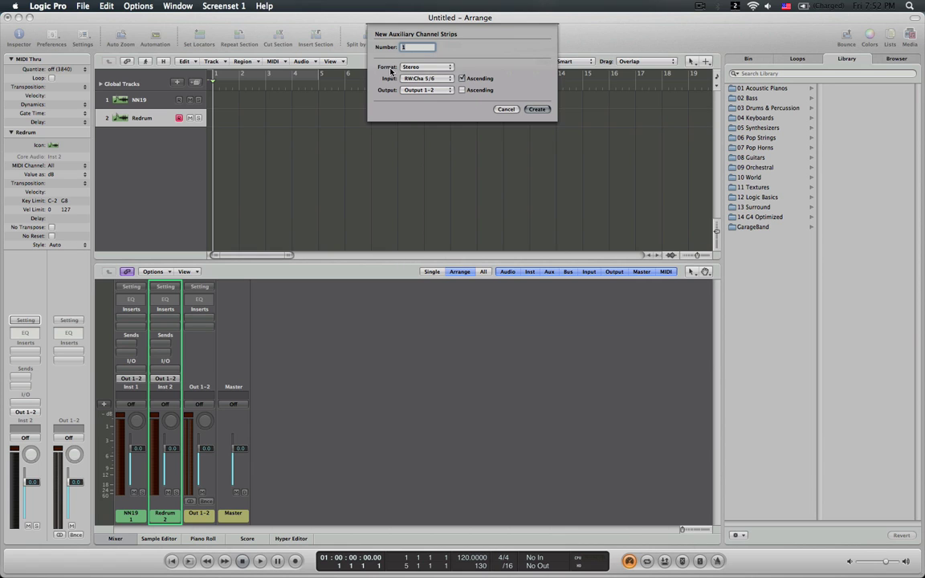
{"action": "left_click", "coordinate": [392, 69]}
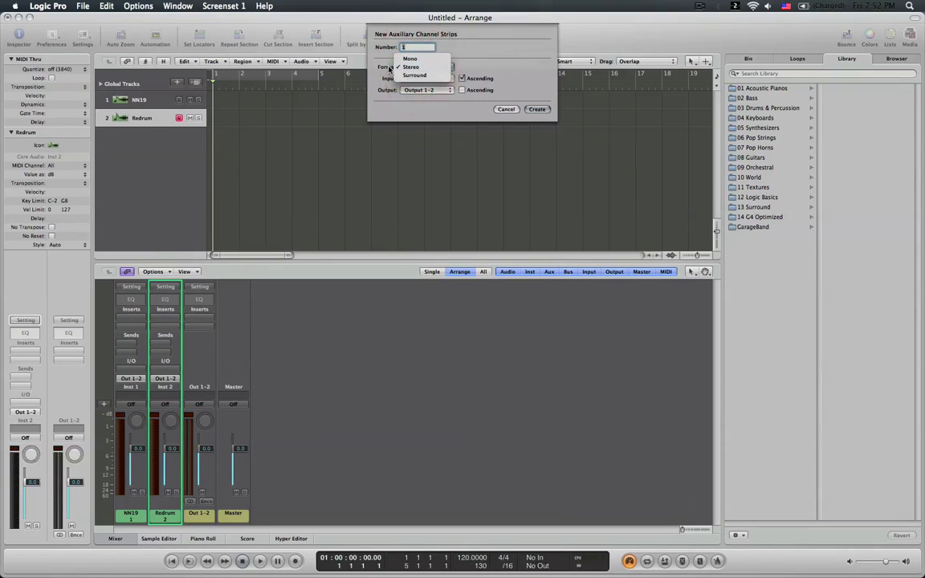
{"action": "left_click", "coordinate": [410, 68]}
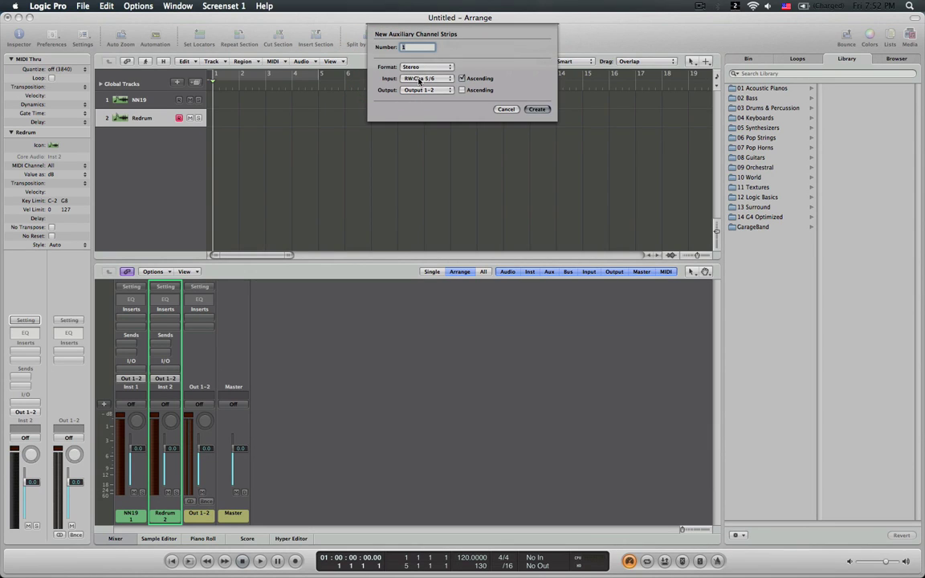
{"action": "left_click", "coordinate": [418, 79]}
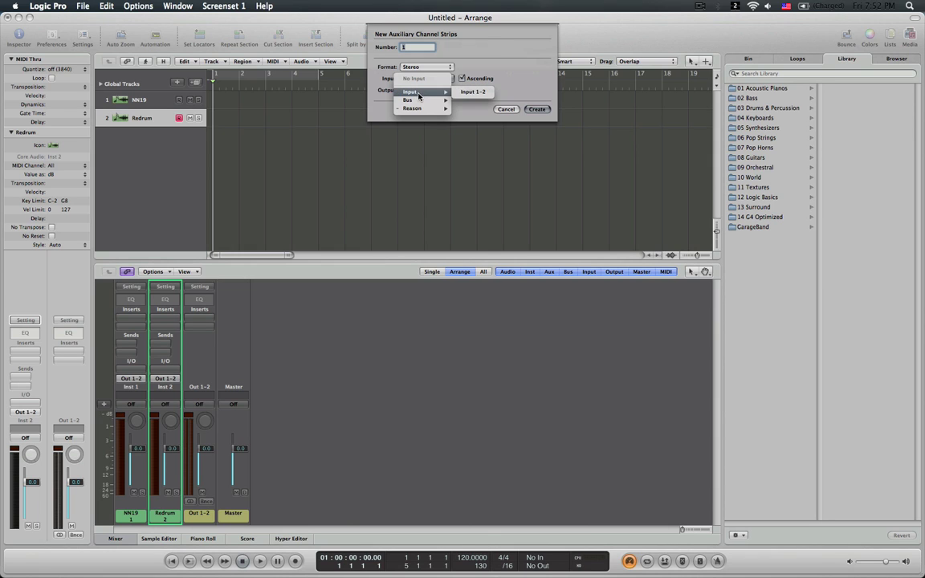
{"action": "mouse_move", "coordinate": [417, 100]}
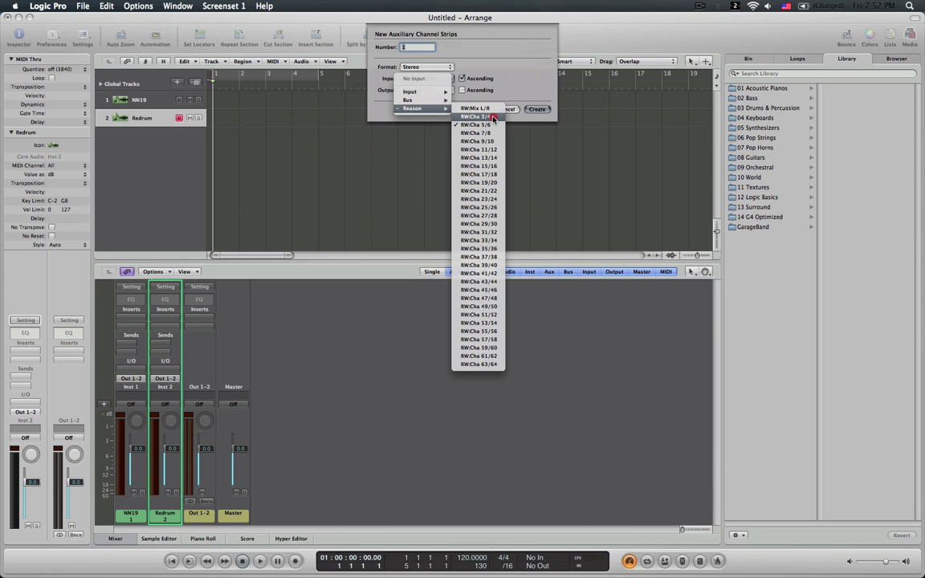
{"action": "left_click", "coordinate": [492, 117]}
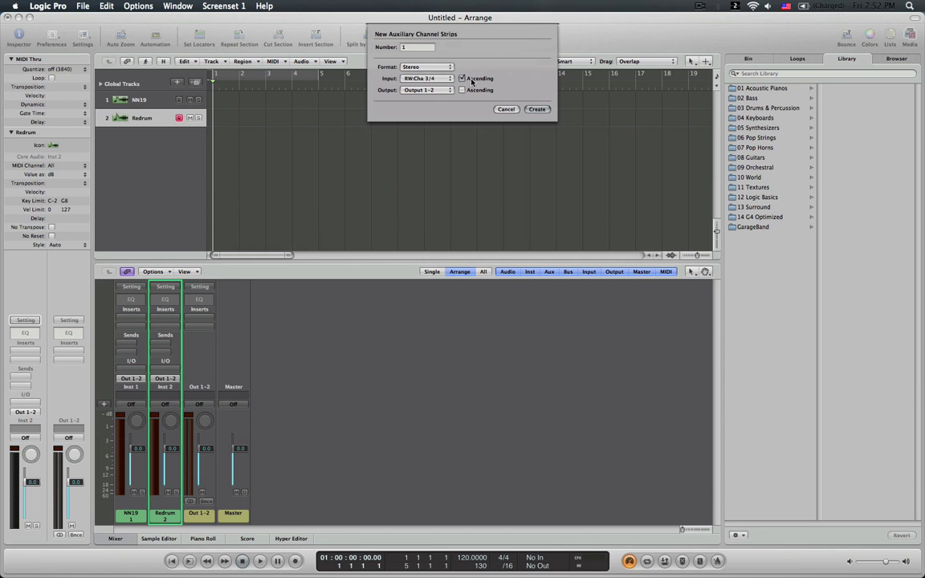
{"action": "left_click", "coordinate": [537, 110]}
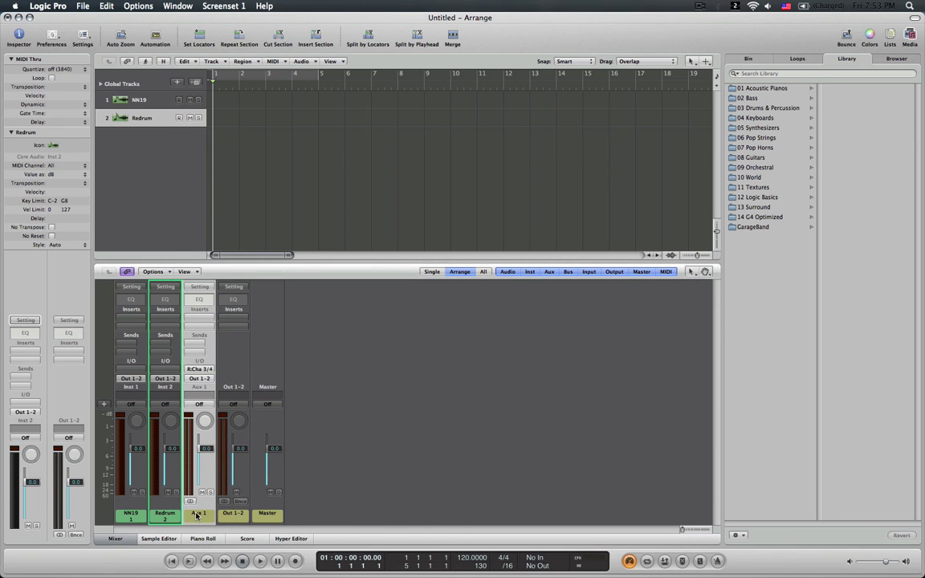
Rename the Aux 1 strip to 'NN19 Ret'
{"action": "double_click", "coordinate": [196, 513]}
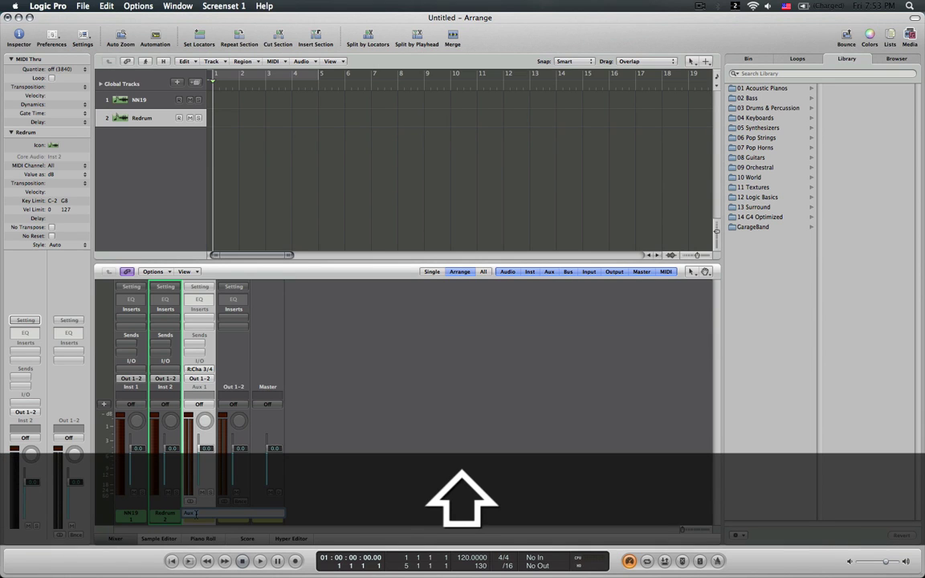
{"action": "type", "text": "NN19 Ret"}
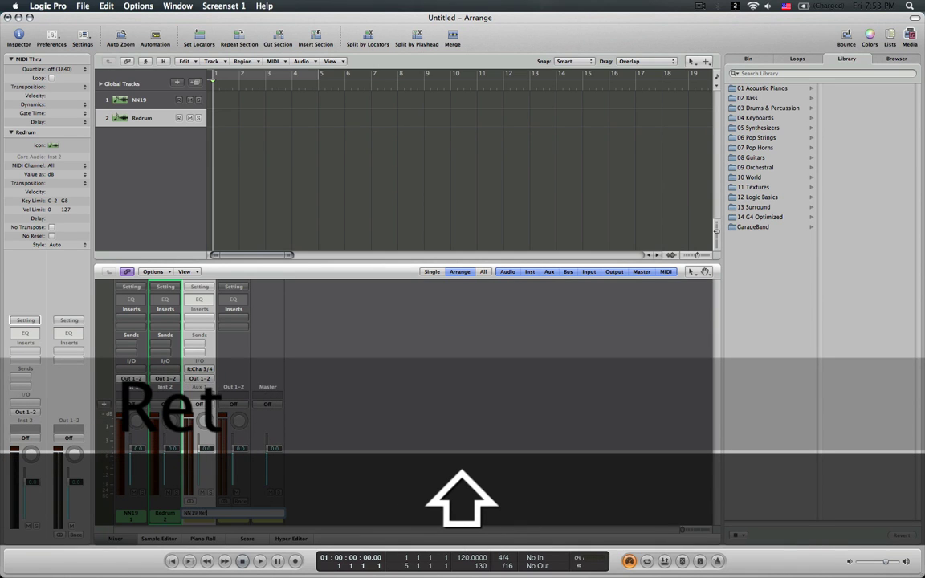
{"action": "key", "text": "Return"}
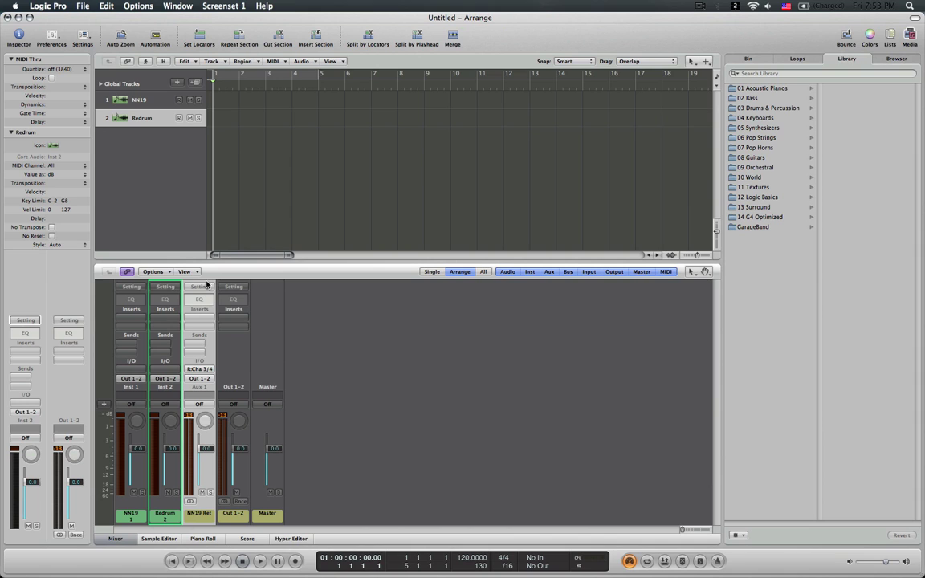
Create another auxiliary channel strip with input Reason RW:Cha 5/6
{"action": "left_click", "coordinate": [153, 272]}
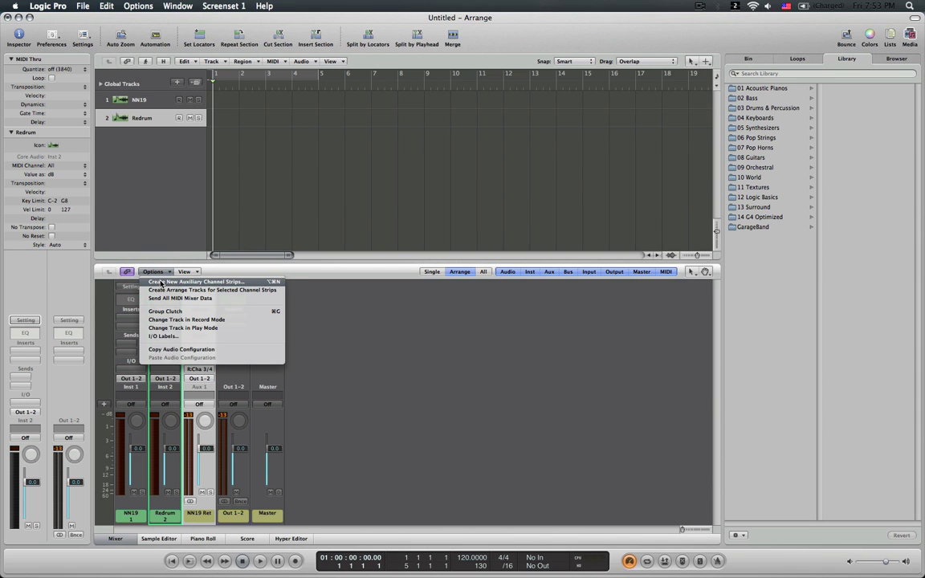
{"action": "left_click", "coordinate": [160, 282]}
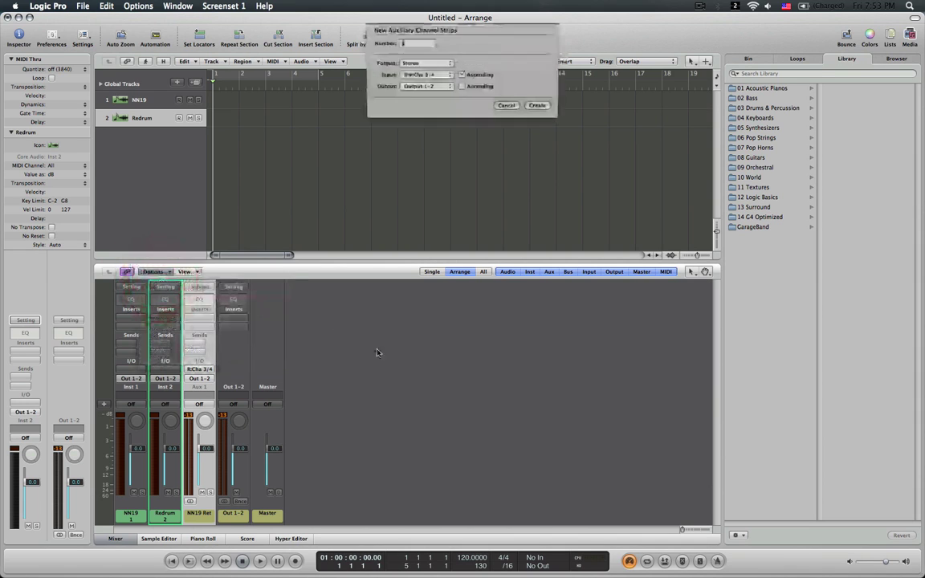
{"action": "left_click", "coordinate": [425, 78]}
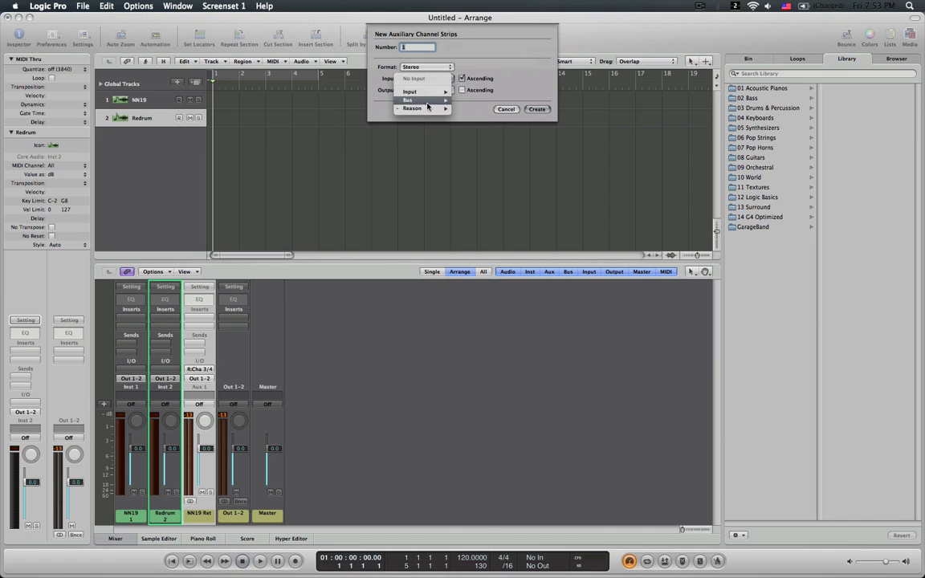
{"action": "mouse_move", "coordinate": [427, 108]}
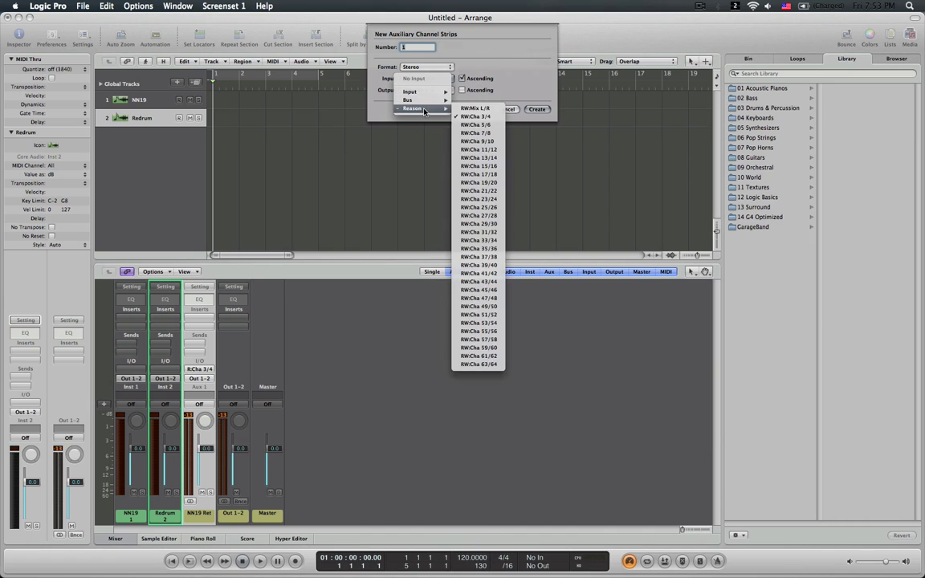
{"action": "left_click", "coordinate": [473, 126]}
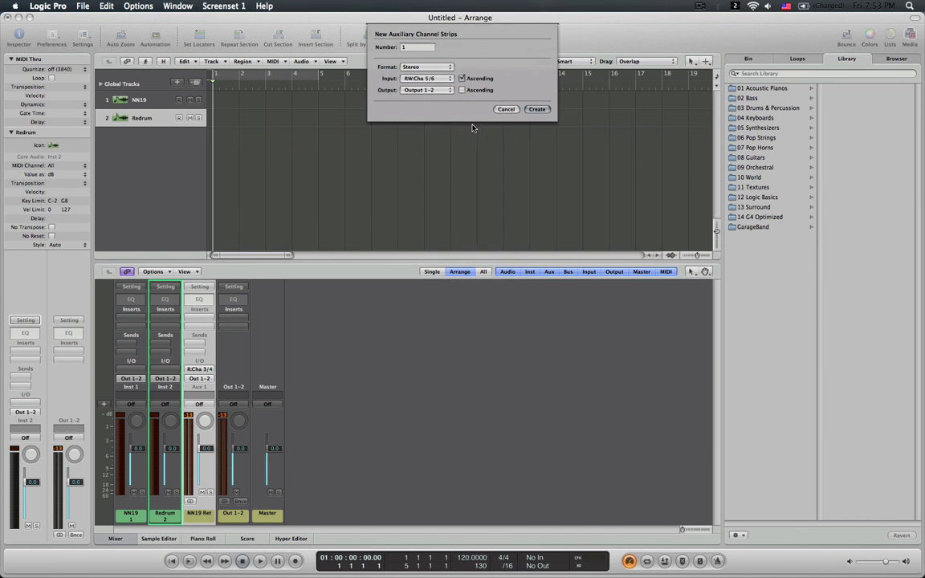
{"action": "left_click", "coordinate": [539, 110]}
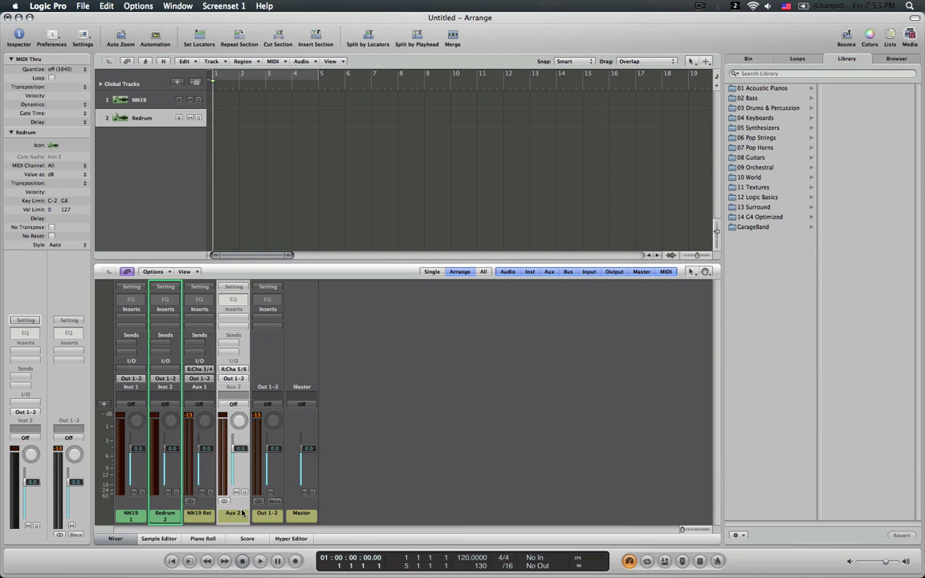
Rename the Aux 2 strip to 'Redrum Ret'
{"action": "left_click", "coordinate": [232, 513]}
{"action": "double_click", "coordinate": [232, 514]}
{"action": "type", "text": "R"}
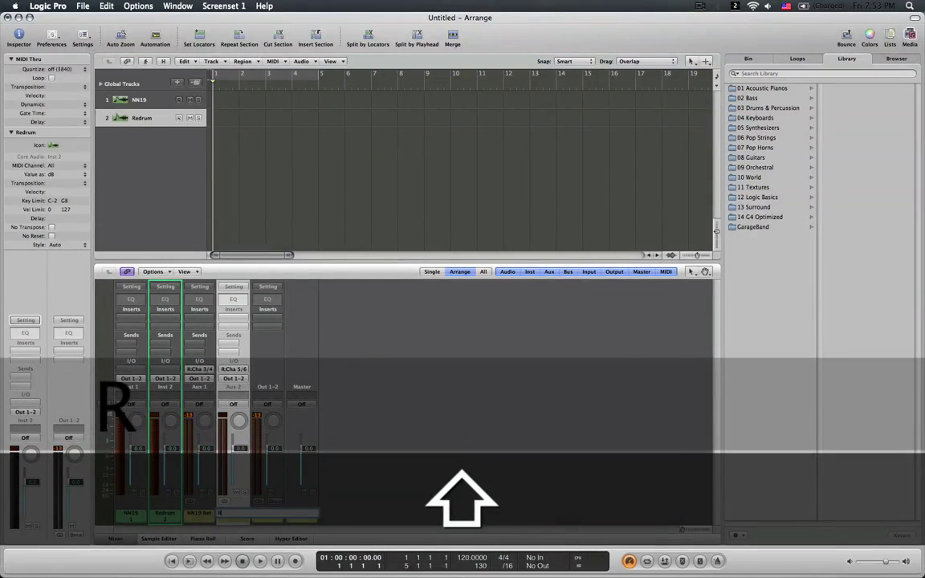
{"action": "type", "text": "edrum"}
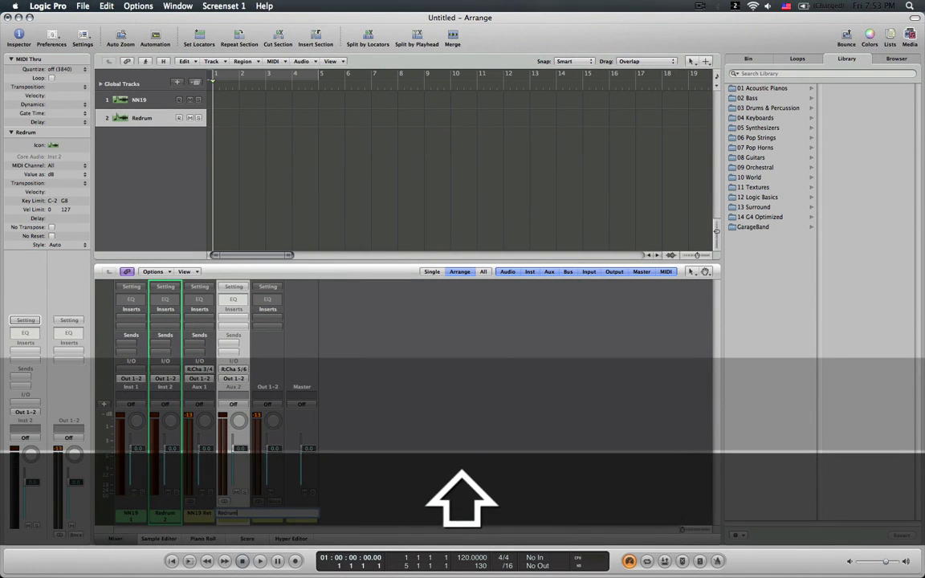
{"action": "type", "text": " Ret"}
{"action": "key", "text": "Return"}
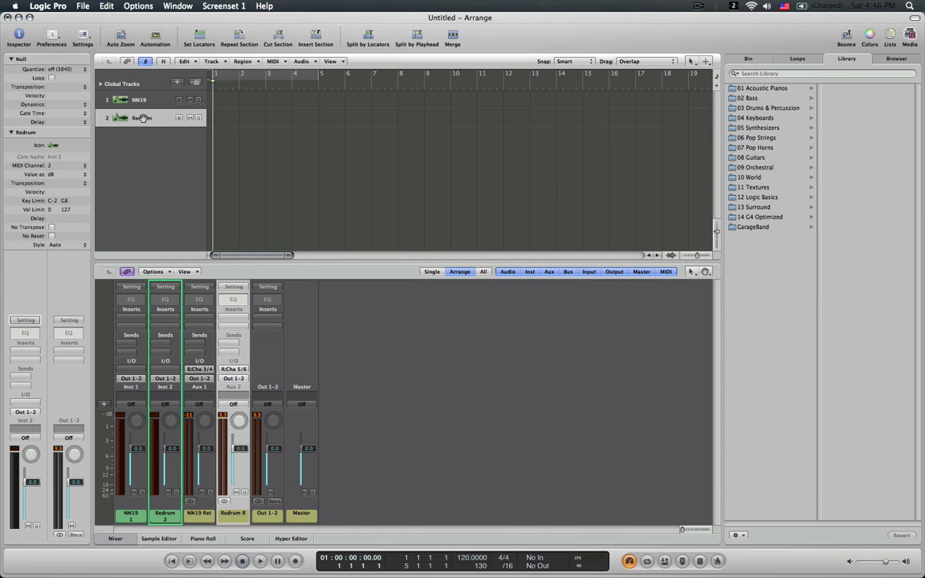
Recall Screenset 2, showing the Arrange window with the NN19, Redrum, and return strips
{"action": "key", "text": "2"}
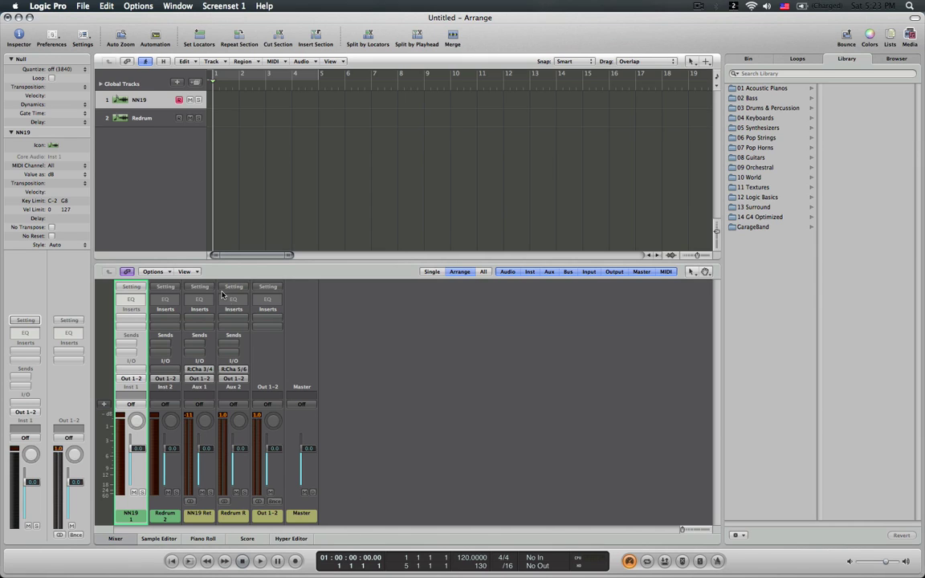
Arm the Redrum track, record a test pass, and stop around bar 4
{"action": "left_click", "coordinate": [178, 118]}
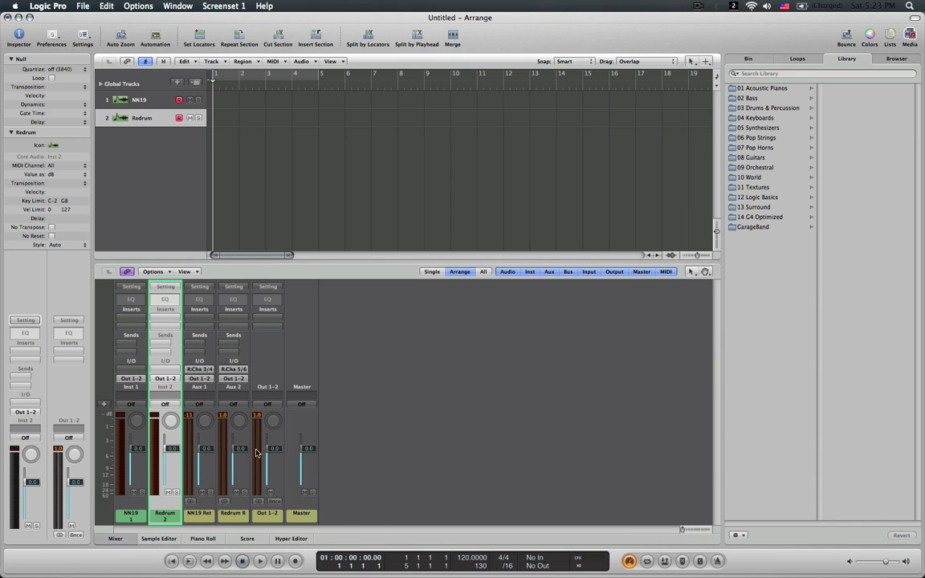
{"action": "left_click", "coordinate": [296, 561]}
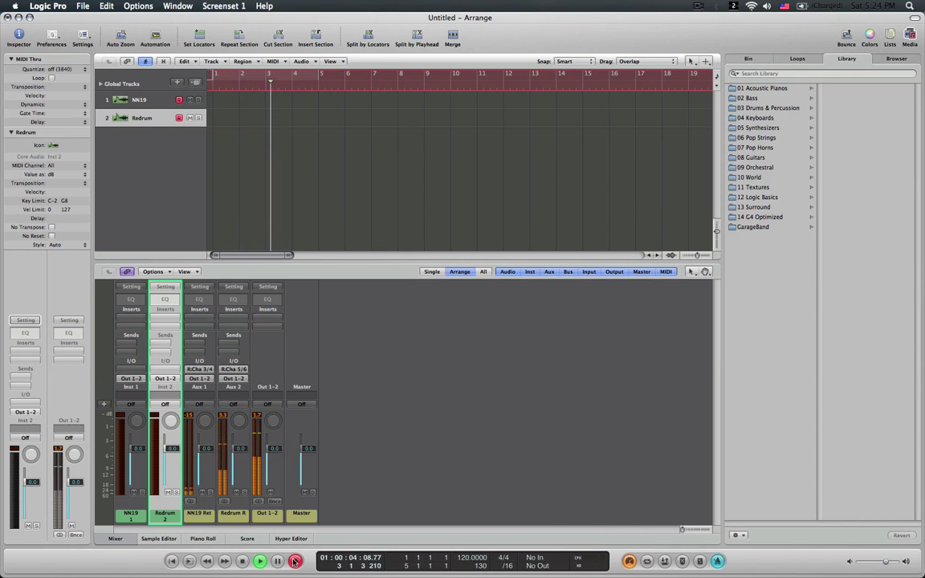
{"action": "left_click", "coordinate": [243, 561]}
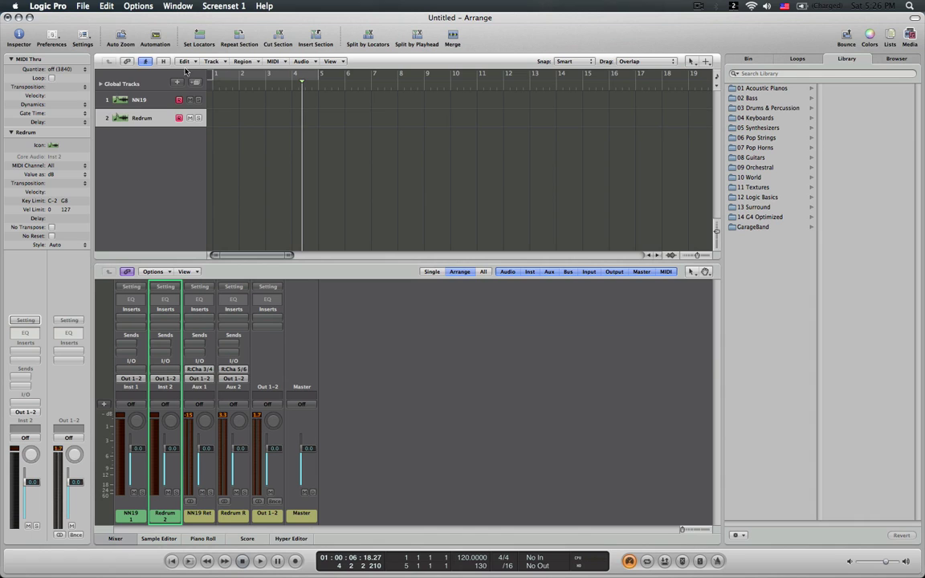
Turn on 'Auto demix by channel if multitrack recording' in the project's Recording settings
{"action": "left_click", "coordinate": [82, 35]}
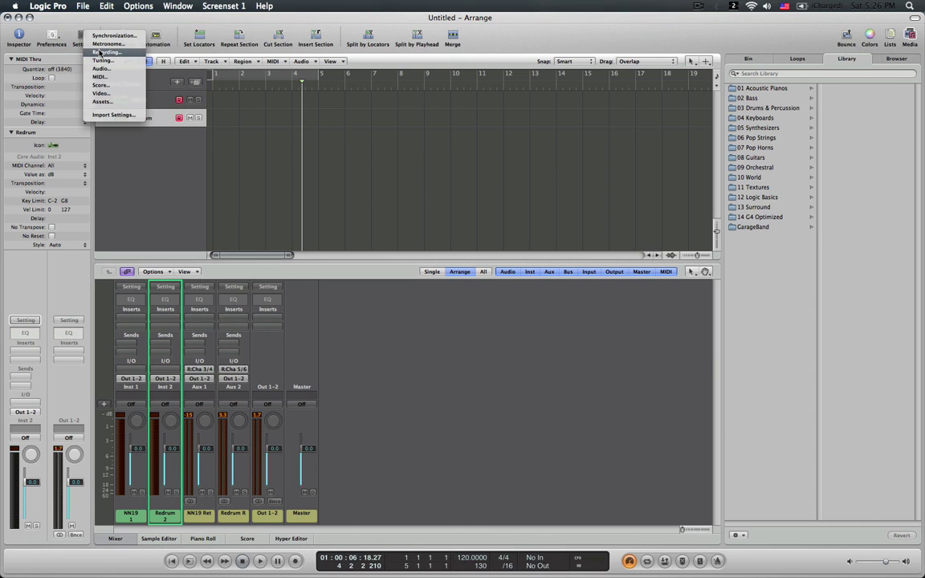
{"action": "left_click", "coordinate": [95, 51]}
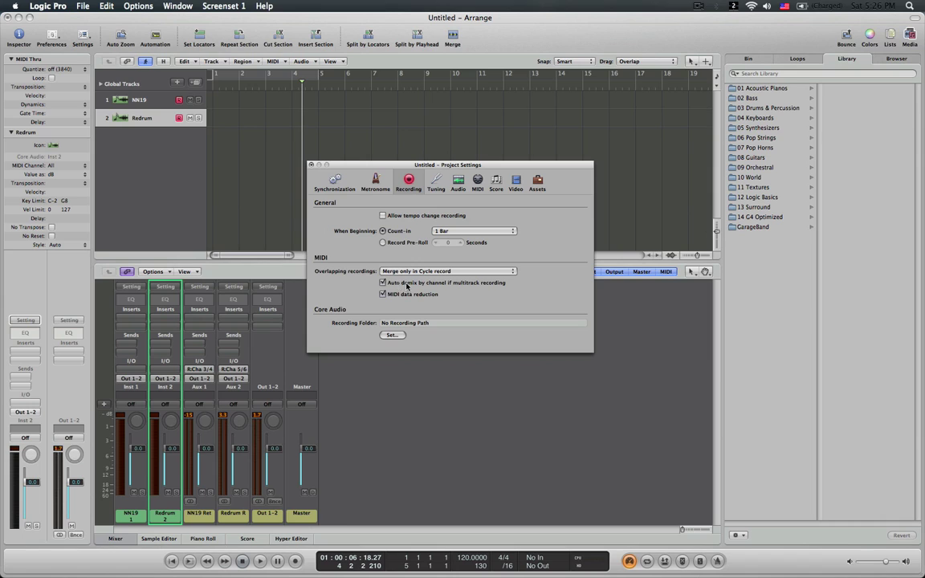
{"action": "left_click", "coordinate": [383, 284]}
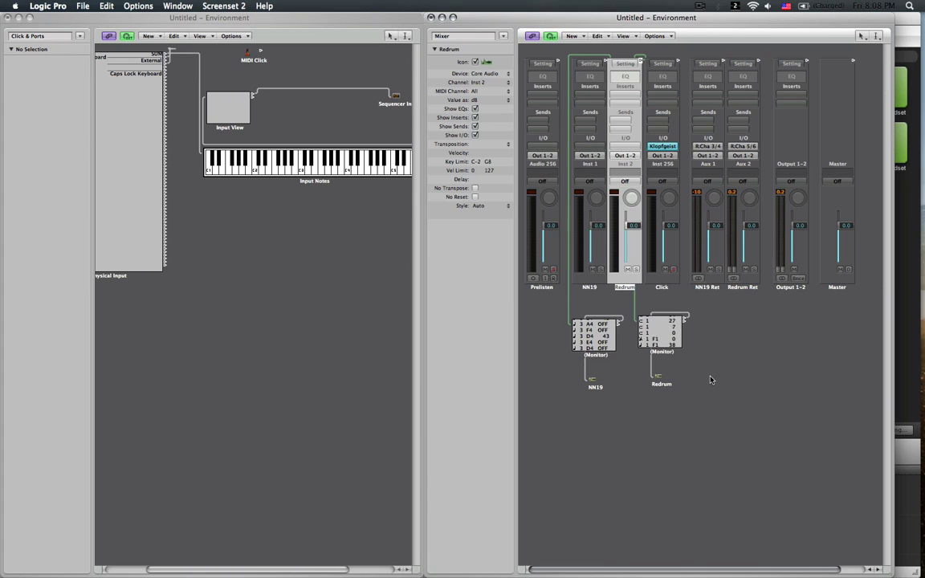
Clear the current strip selection and select the NN19 channel strip in the Environment
{"action": "left_click", "coordinate": [713, 351]}
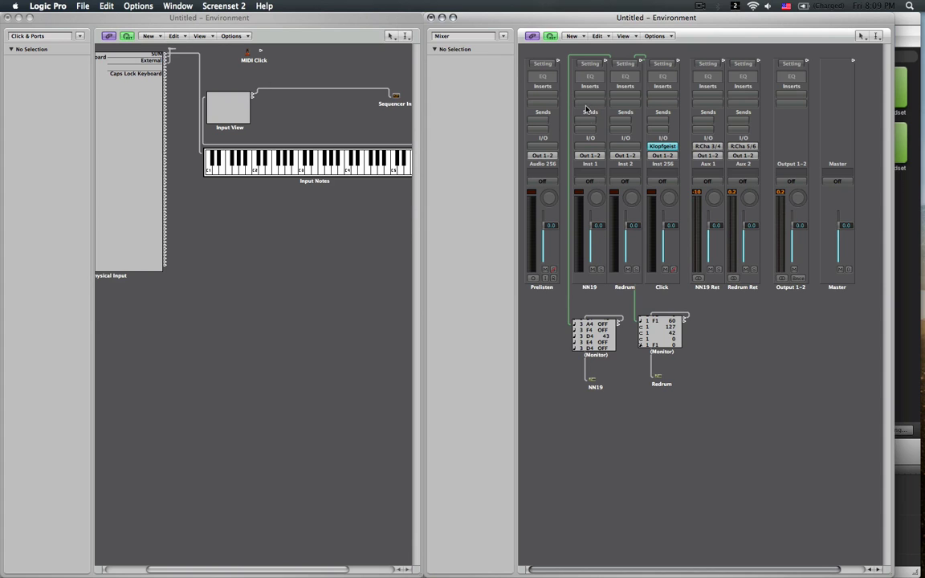
{"action": "left_click", "coordinate": [590, 286]}
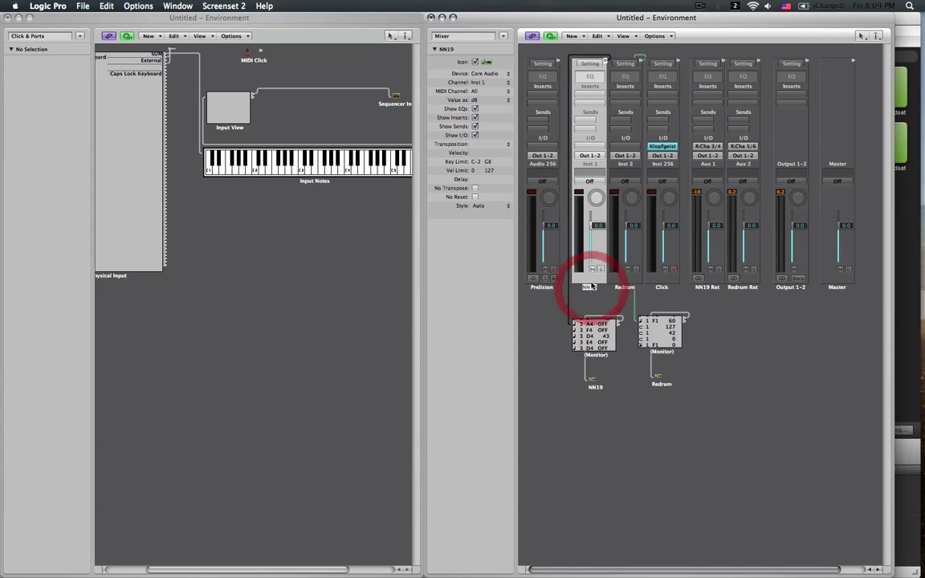
Assign NN19 to MIDI channel 1 and Redrum to MIDI channel 2, then deselect the strips
{"action": "left_click", "coordinate": [507, 93]}
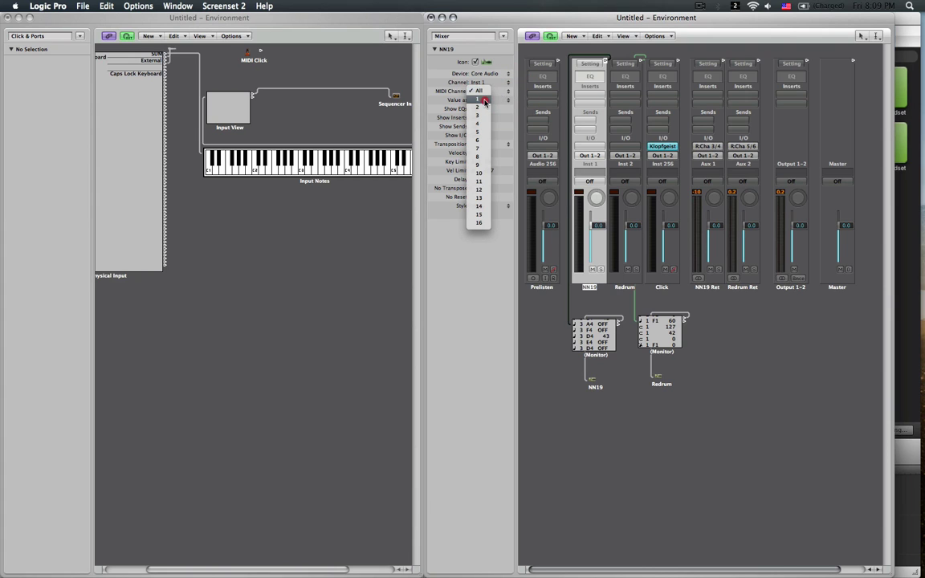
{"action": "left_click", "coordinate": [485, 101]}
{"action": "left_click", "coordinate": [625, 287]}
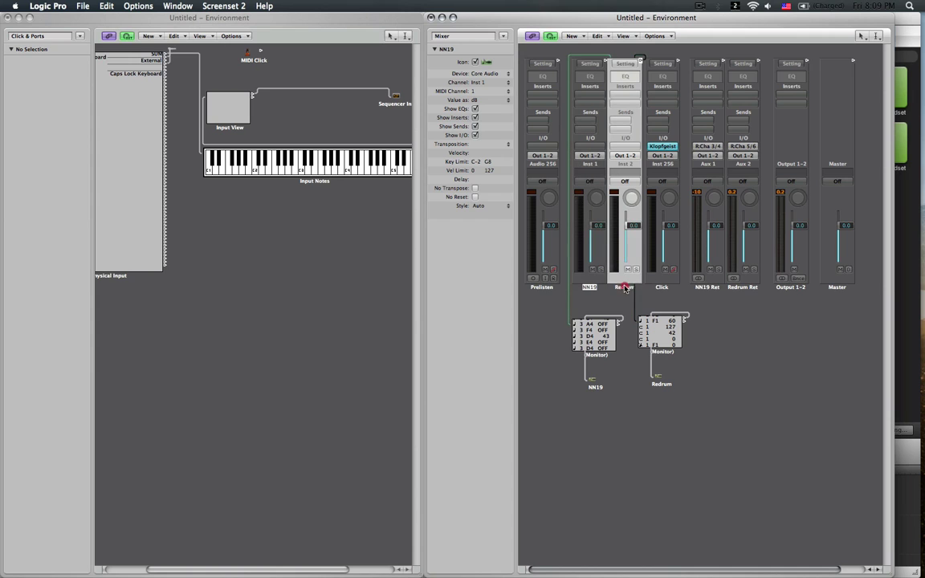
{"action": "left_click", "coordinate": [477, 93]}
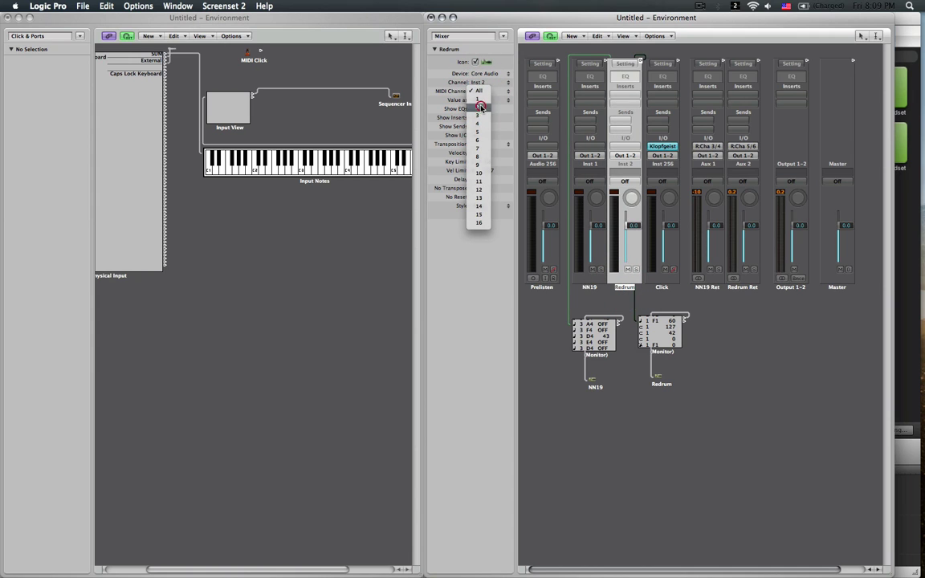
{"action": "left_click", "coordinate": [480, 108]}
{"action": "left_click", "coordinate": [719, 337]}
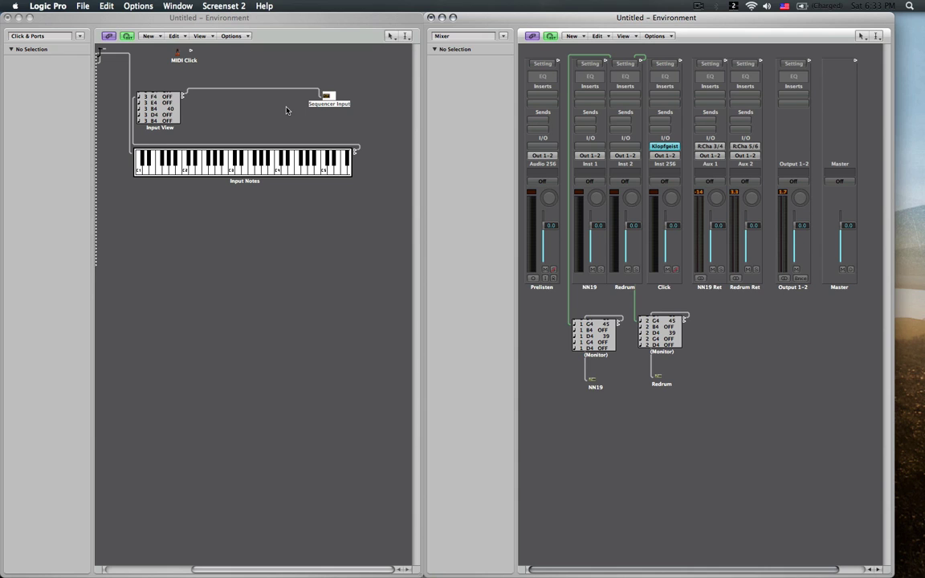
{"action": "scroll", "coordinate": [286, 109], "scroll_direction": "left", "scroll_amount": 5}
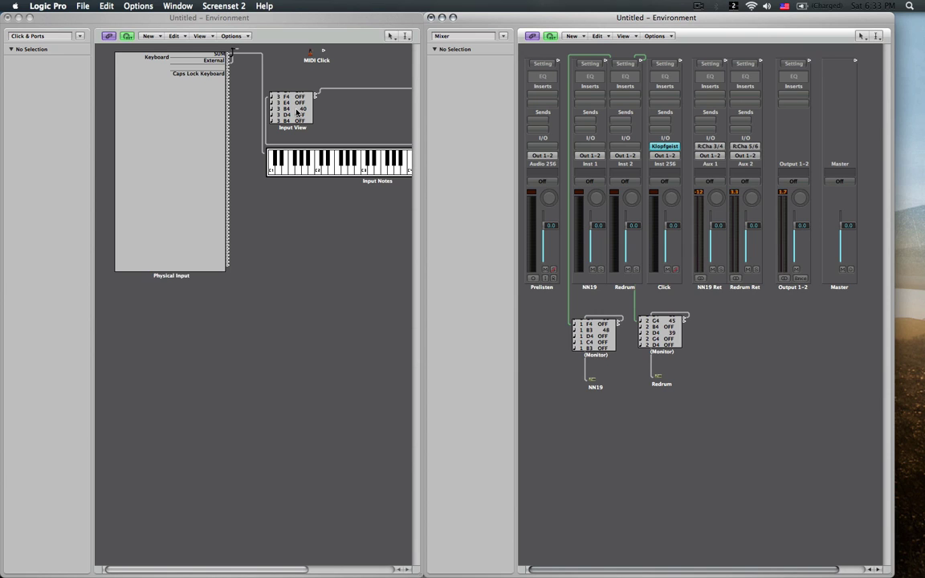
Cable the NN19 and Redrum monitor outlets into the Sequencer Input object
{"action": "scroll", "coordinate": [294, 206], "scroll_direction": "right", "scroll_amount": 5}
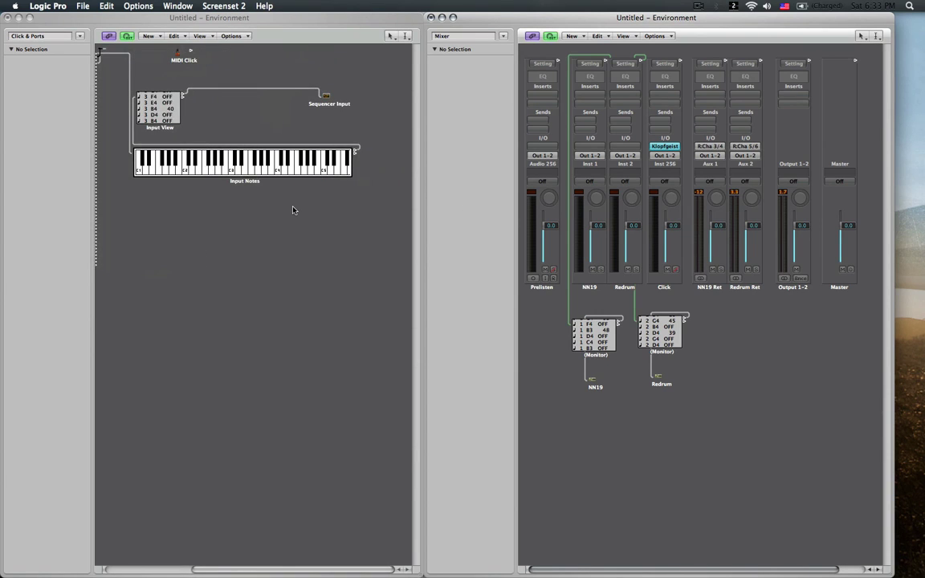
{"action": "left_click", "coordinate": [617, 325]}
{"action": "left_click_drag", "start_coordinate": [618, 324], "coordinate": [326, 98]}
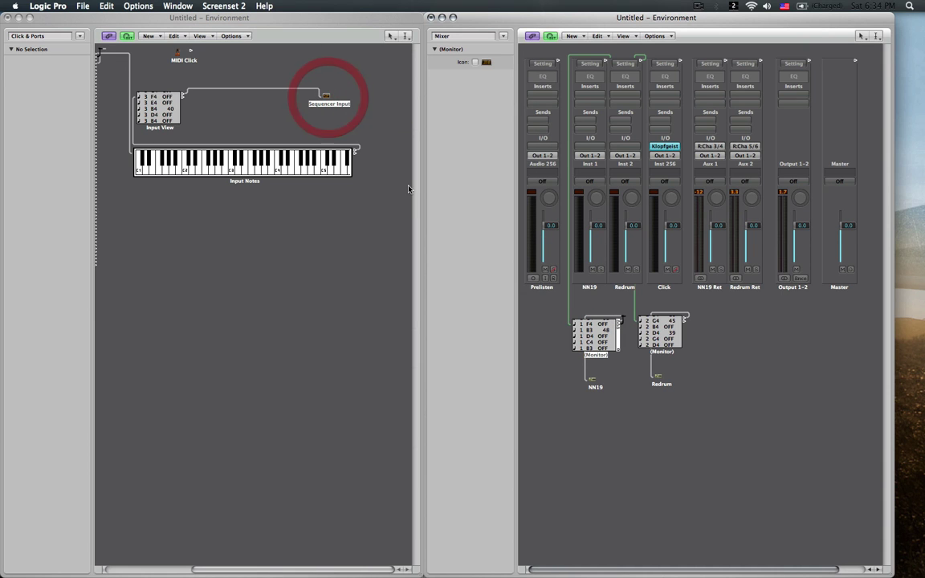
{"action": "left_click", "coordinate": [683, 321]}
{"action": "left_click_drag", "start_coordinate": [683, 322], "coordinate": [326, 100]}
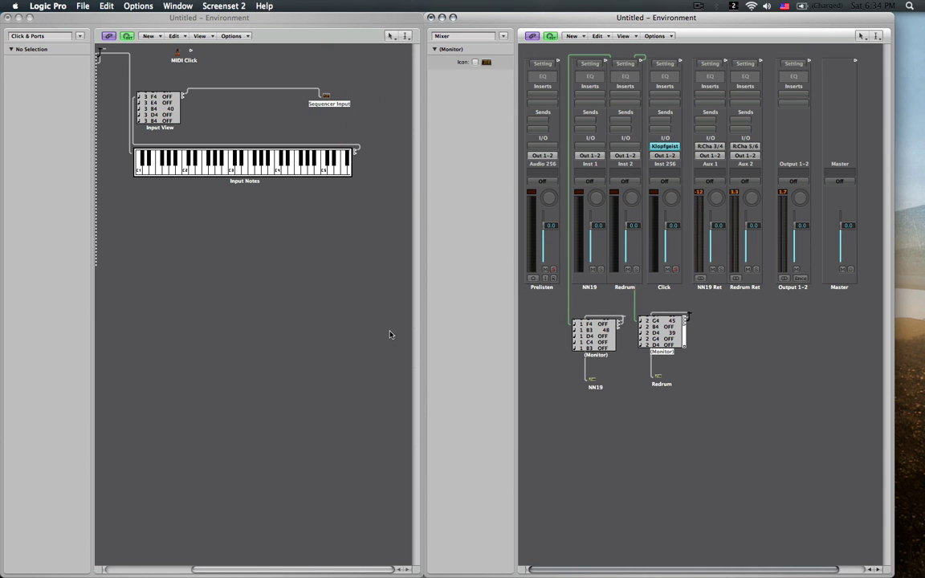